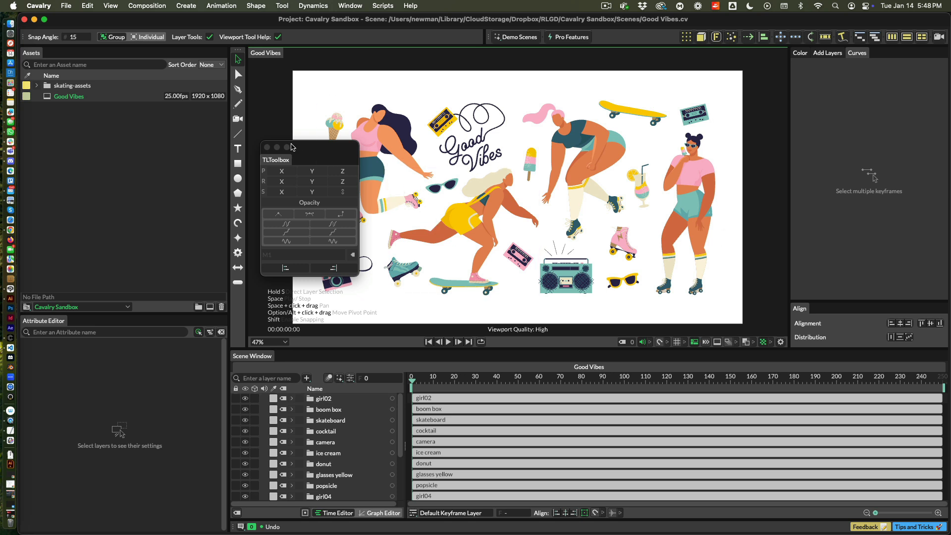
Dock the floating TLToolbox window beside the Scene Window
left_click_drag(302, 147, 302, 144)
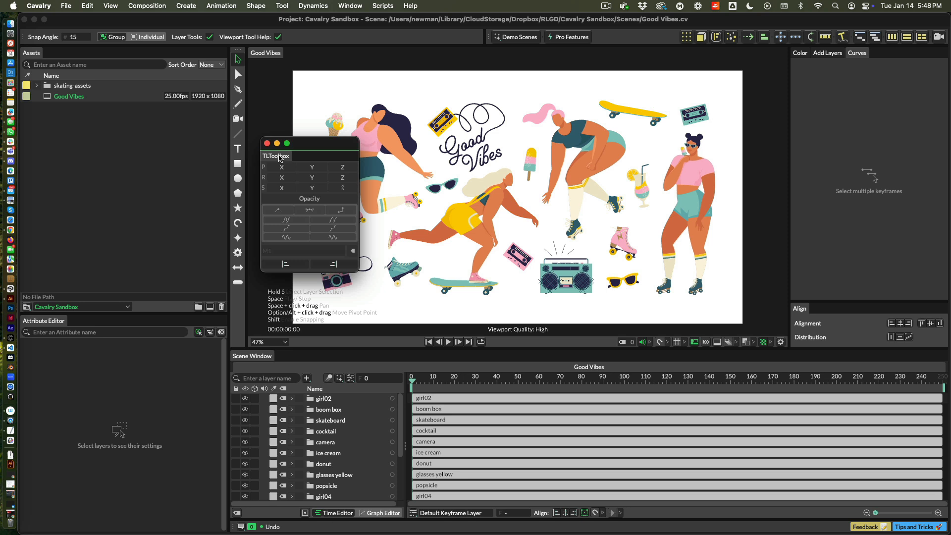
left_click_drag(276, 157, 235, 403)
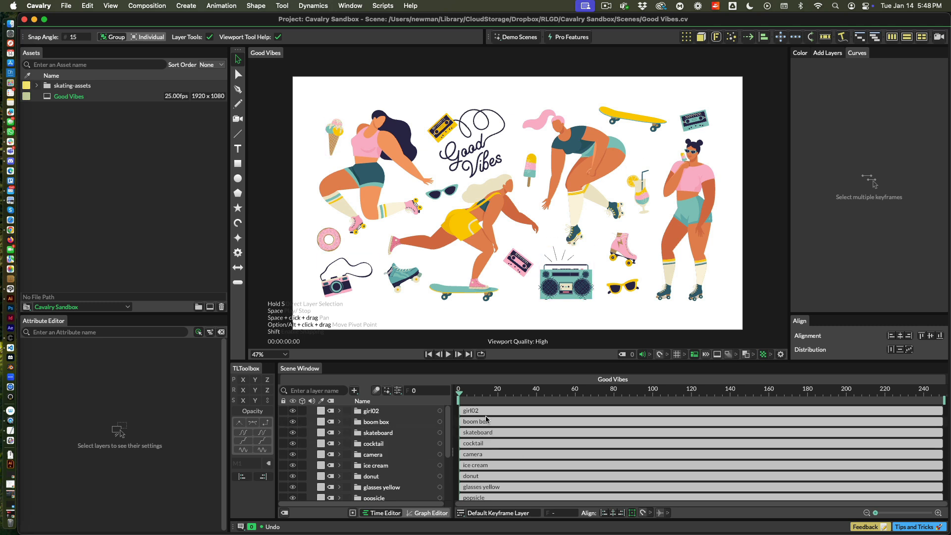
Set an X position keyframe on the girl02 layer at frame 0 using TLToolbox
left_click(372, 411)
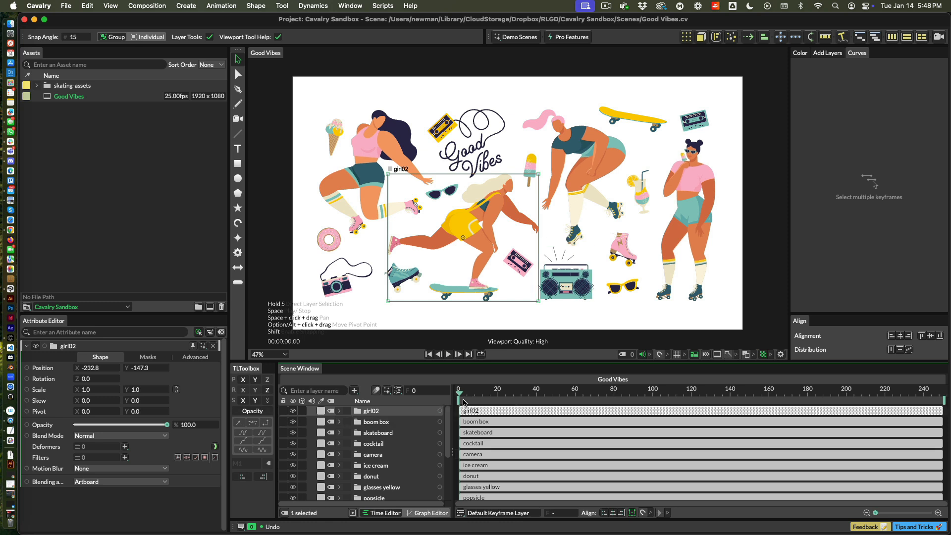
mouse_move(120, 373)
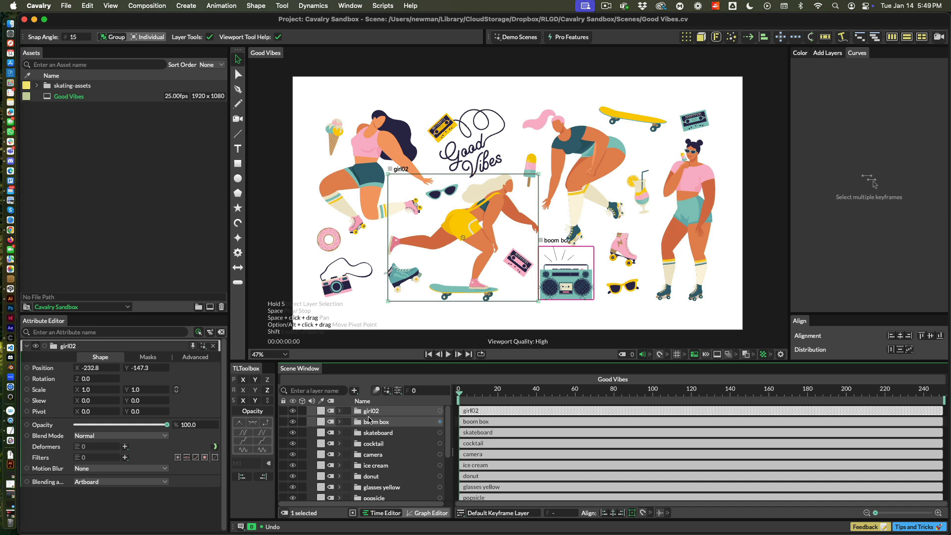
left_click(245, 380)
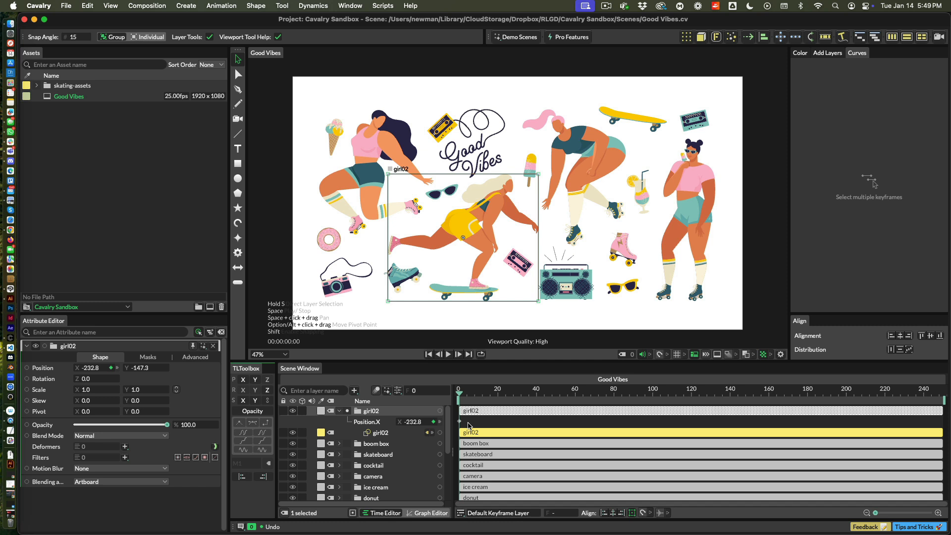
Set an X position keyframe on the boom box layer at frame 0 and check its layer contents
left_click(478, 446)
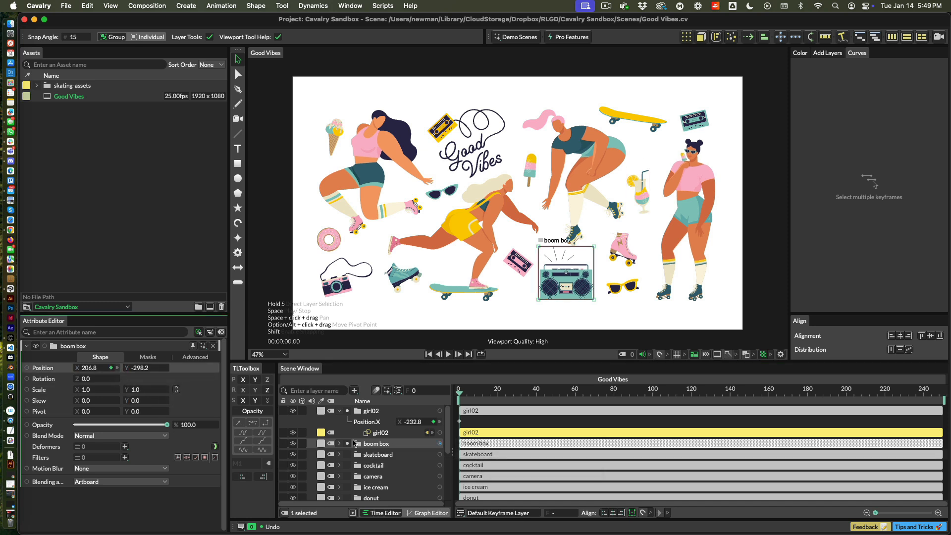
left_click(340, 443)
left_click(340, 444)
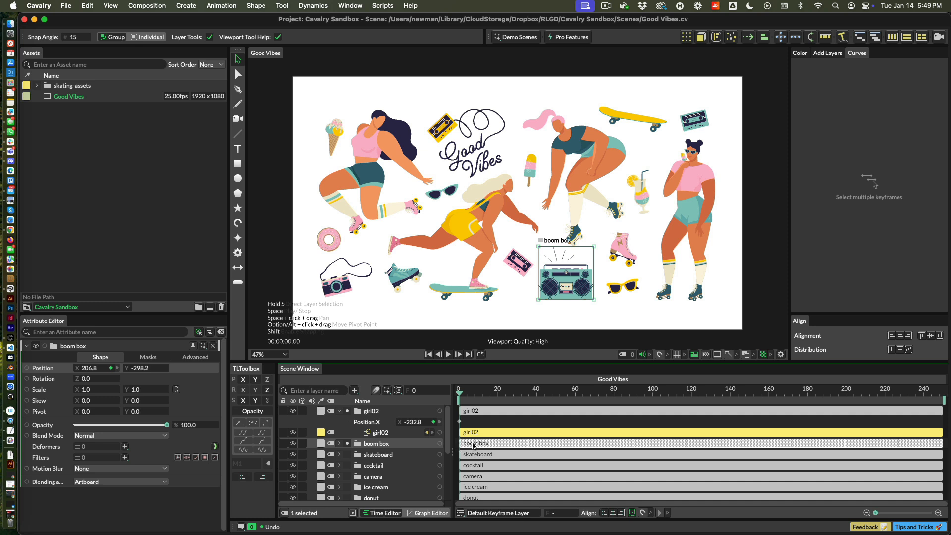
Keyframe girl02's X position at -20.8 on frame 12 and play back the movement
left_click_drag(465, 395, 483, 395)
left_click(505, 415)
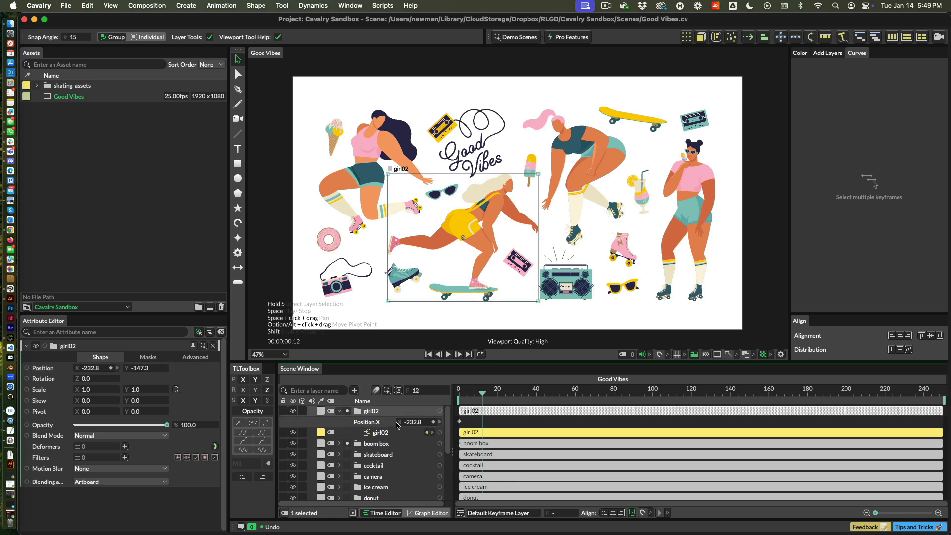
left_click_drag(417, 423, 521, 423)
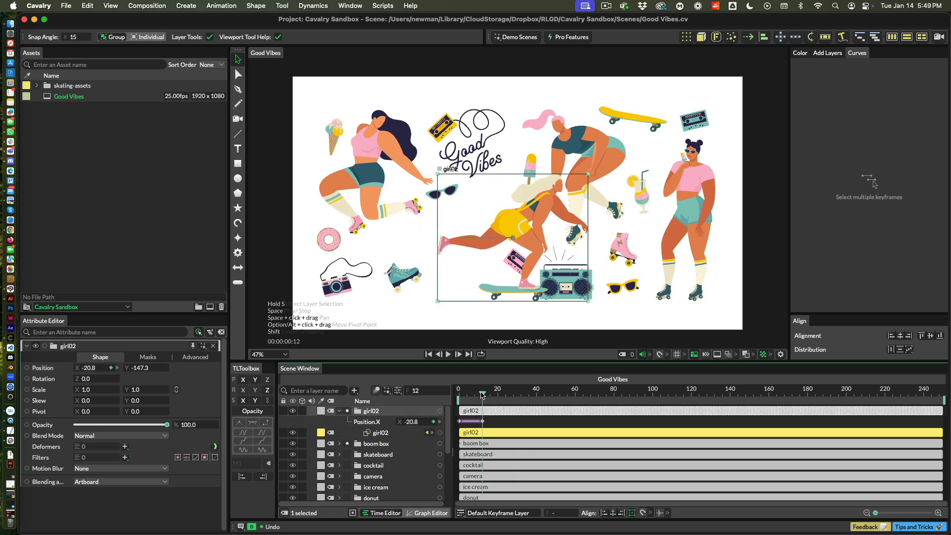
key("space")
key("space")
Examine the easing curve and presets for girl02's Position.X keyframes, and play the animation from the start
left_click_drag(491, 425, 455, 416)
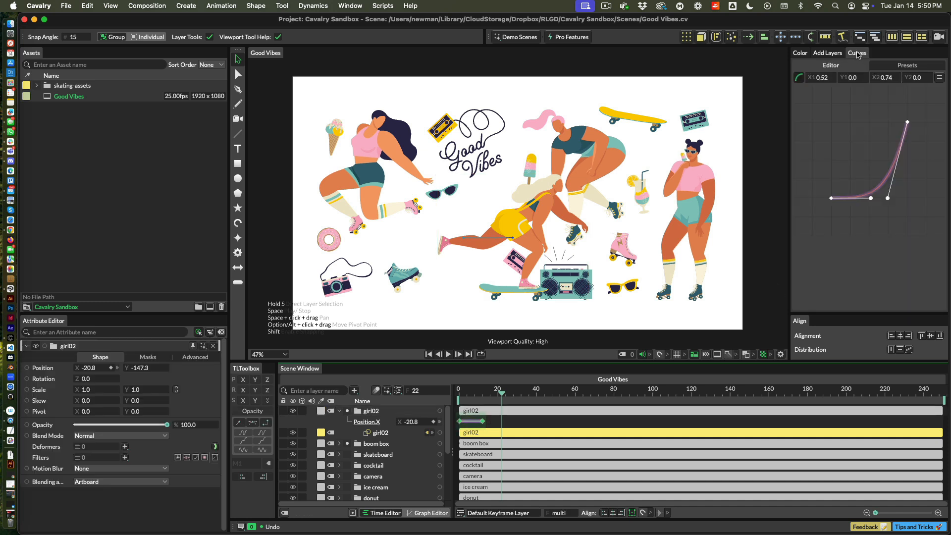
left_click(898, 69)
left_click(831, 68)
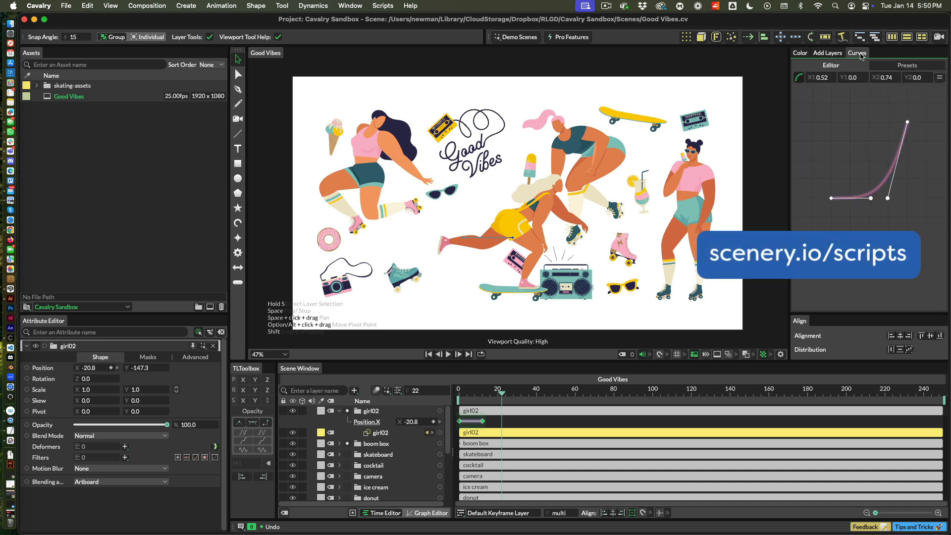
left_click(494, 425)
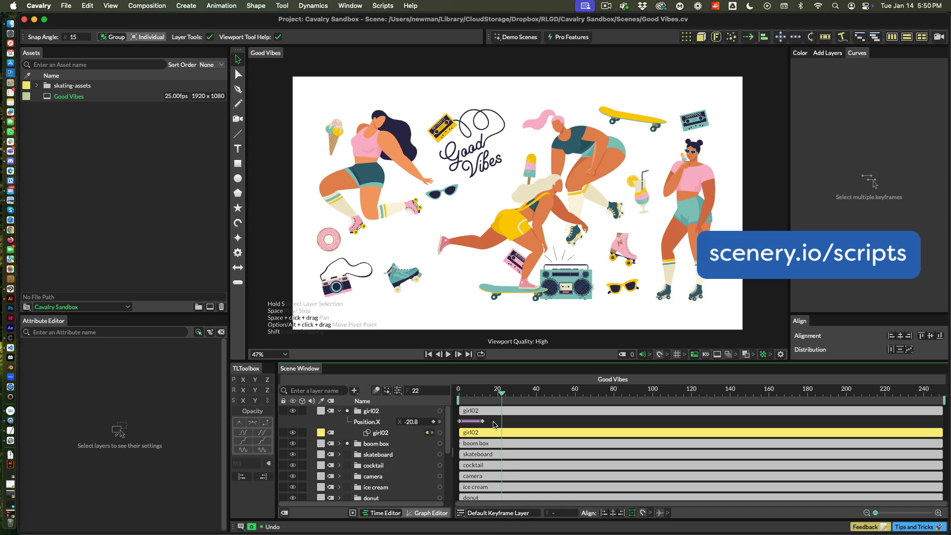
left_click_drag(491, 396, 458, 397)
key("space")
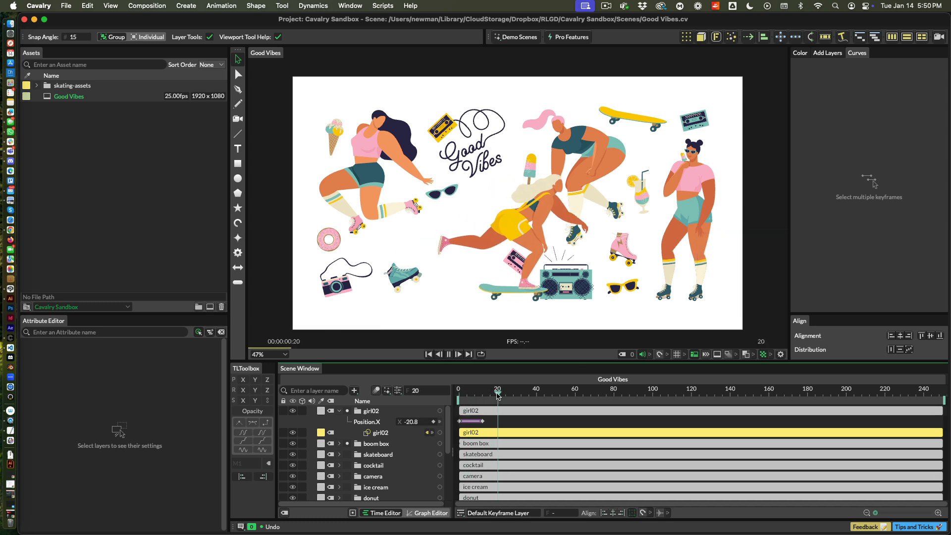
key("space")
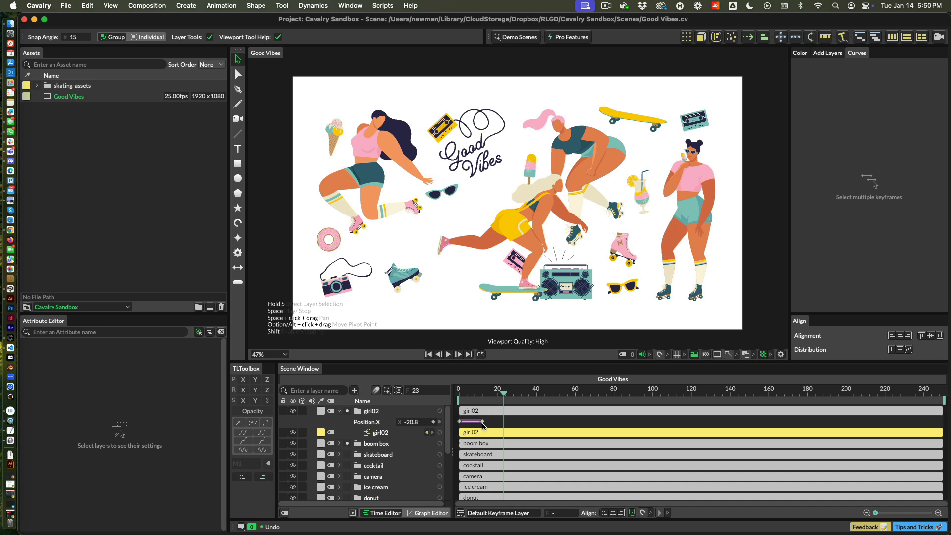
View girl02's Position.X curve in the Graph Editor and scrub back to frame 0
left_click(422, 510)
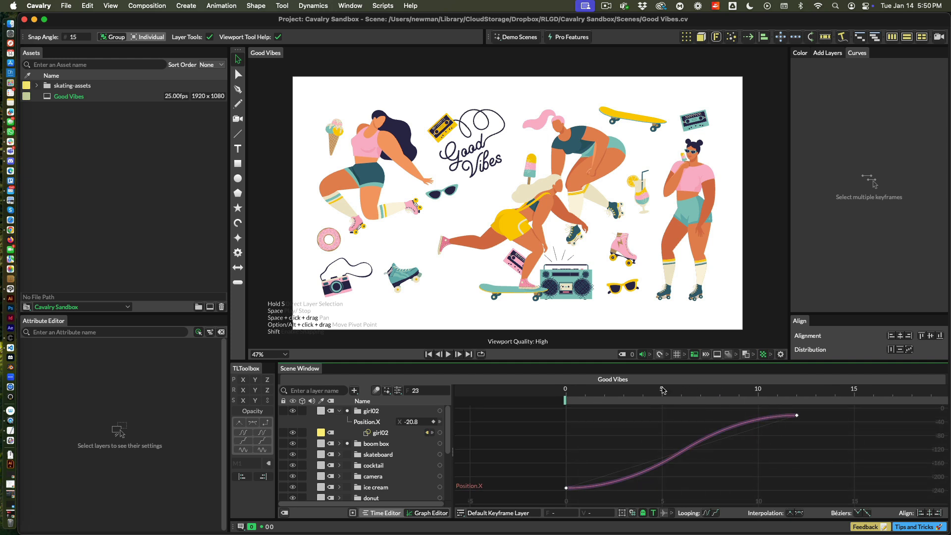
left_click(639, 396)
left_click_drag(639, 397, 575, 422)
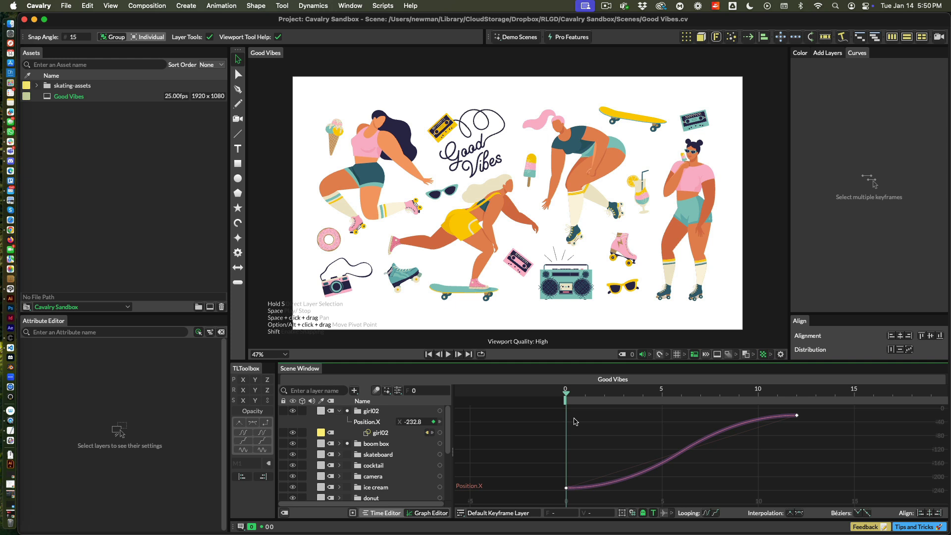
Return to the Time Editor and enable 3D for the boom box layer
left_click(386, 412)
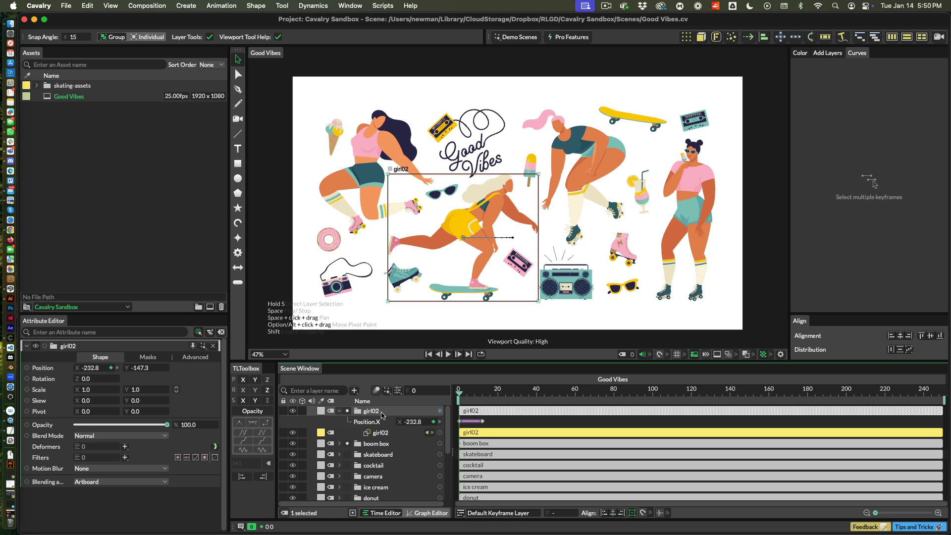
left_click(385, 446)
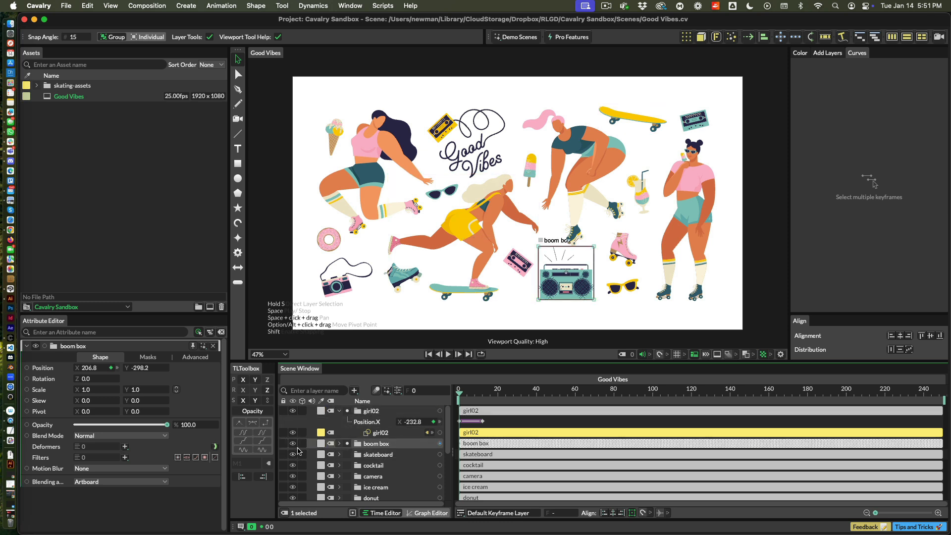
left_click(302, 443)
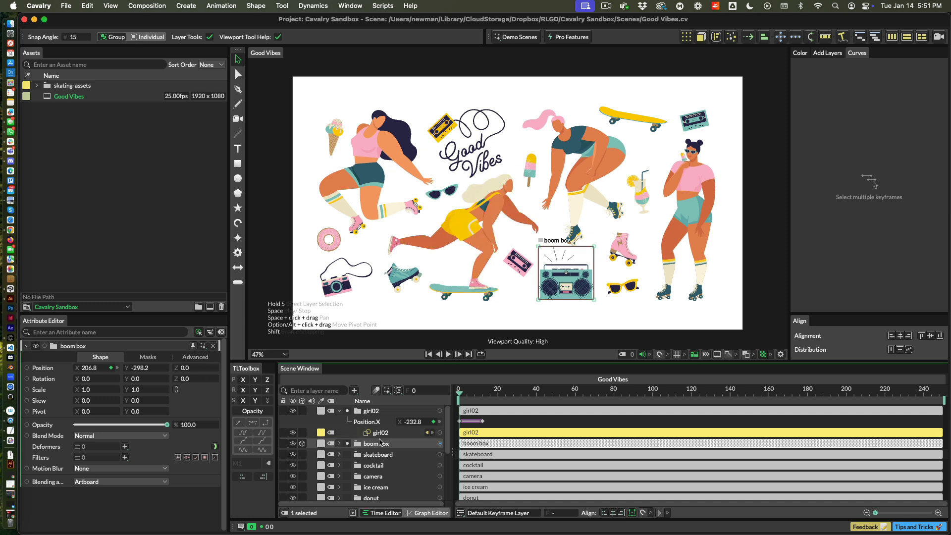
Add a Position.Y keyframe to girl02 at frame 0 with TLToolbox and scrub through the timeline
left_click(379, 411)
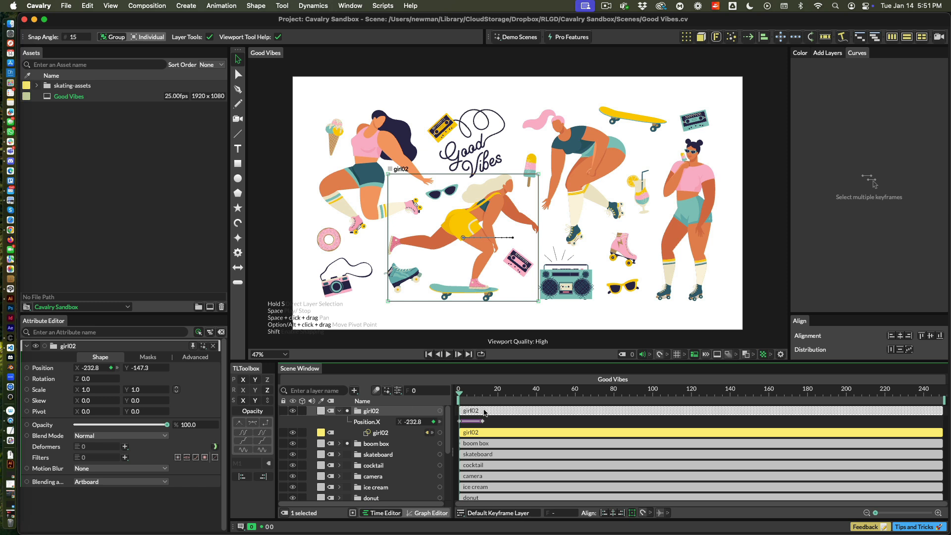
left_click(255, 381)
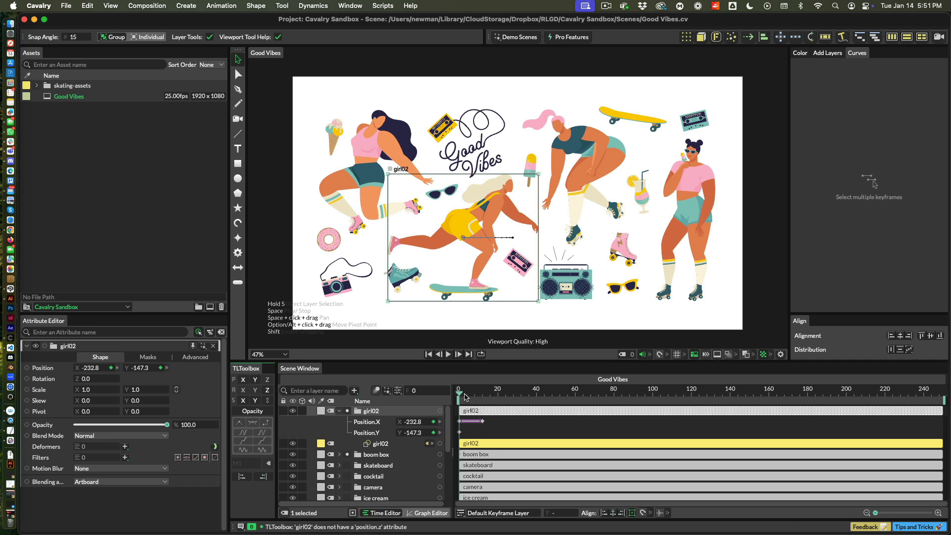
left_click_drag(467, 397, 534, 395)
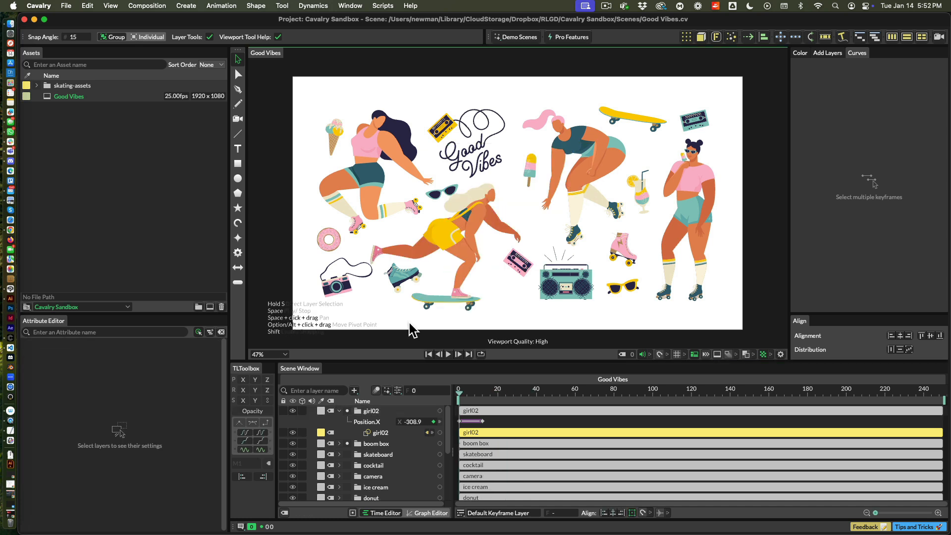
Connect the boom box's Scale X to its Scale Y directly between the attributes, and undo that connection
left_click(376, 443)
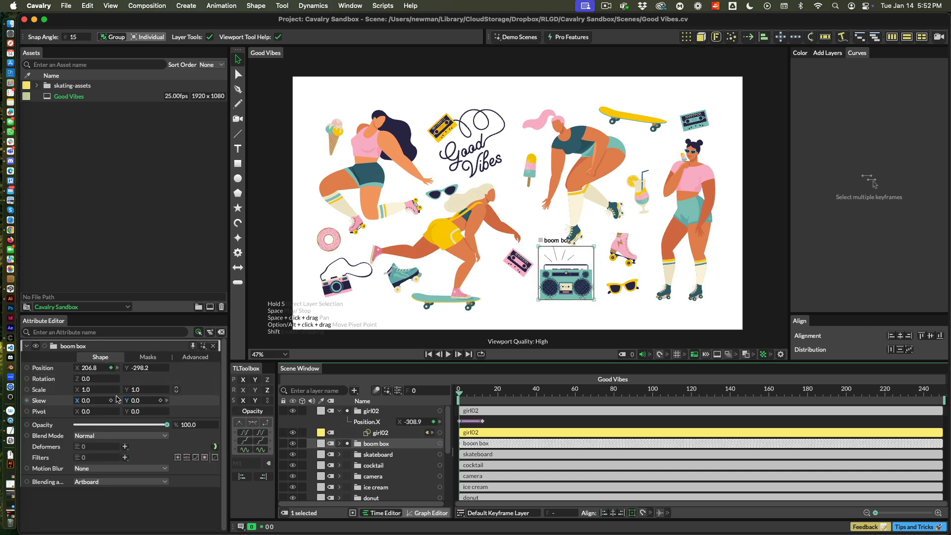
left_click_drag(78, 392, 130, 392)
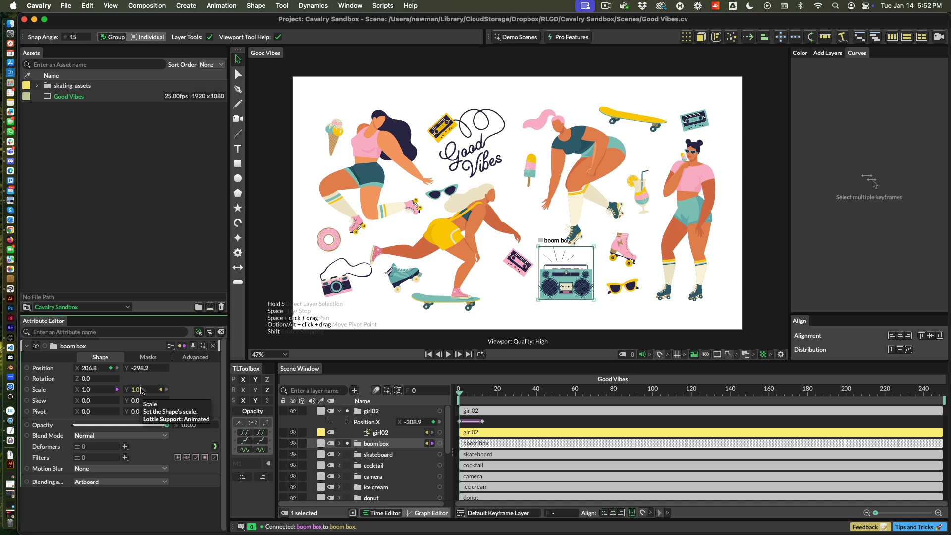
key("super+z")
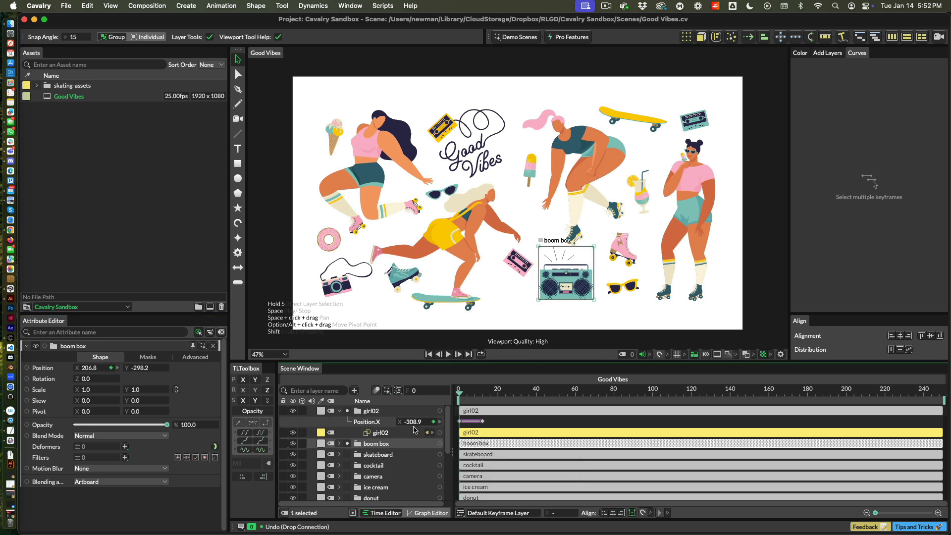
Link the boom box's Scale Y to Scale X with TLToolbox and undo a test scale of 0.97
left_click(268, 401)
left_click(267, 401)
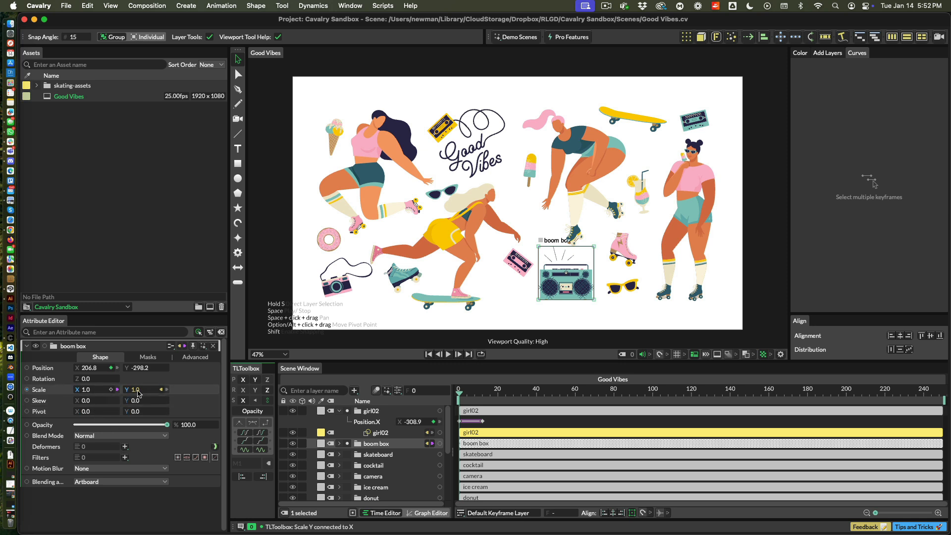
left_click_drag(106, 391, 110, 391)
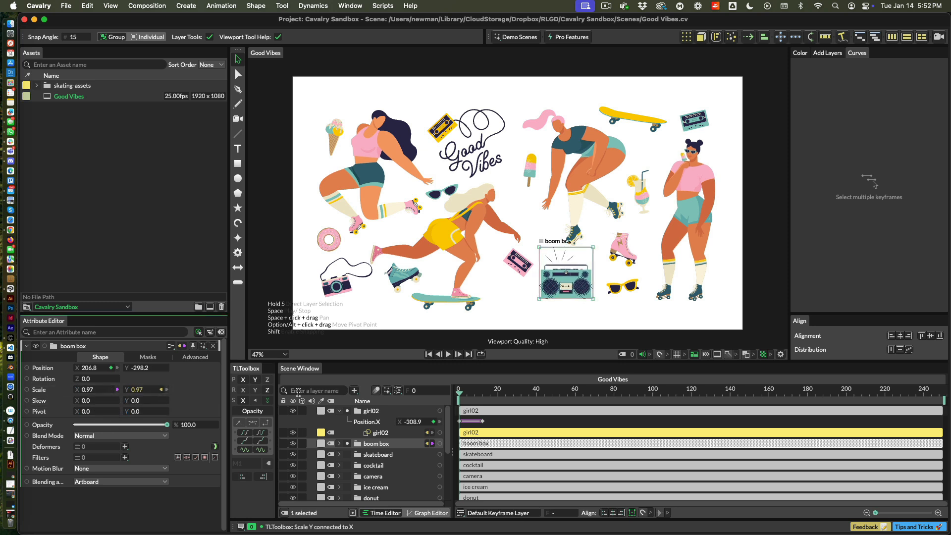
key("super+z")
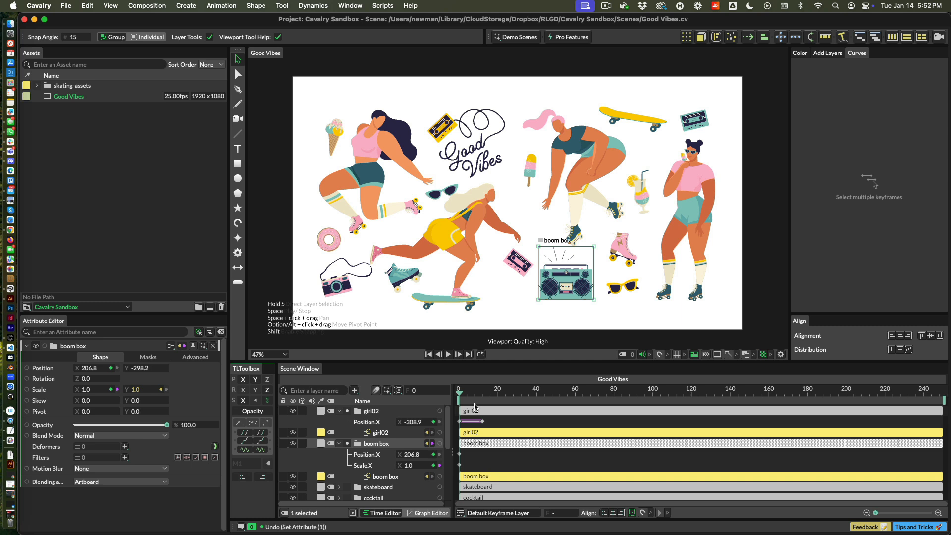
Animate the boom box's Scale X from 1.0 at frame 0 to 1.24 at frame 11 and play it back
left_click(480, 394)
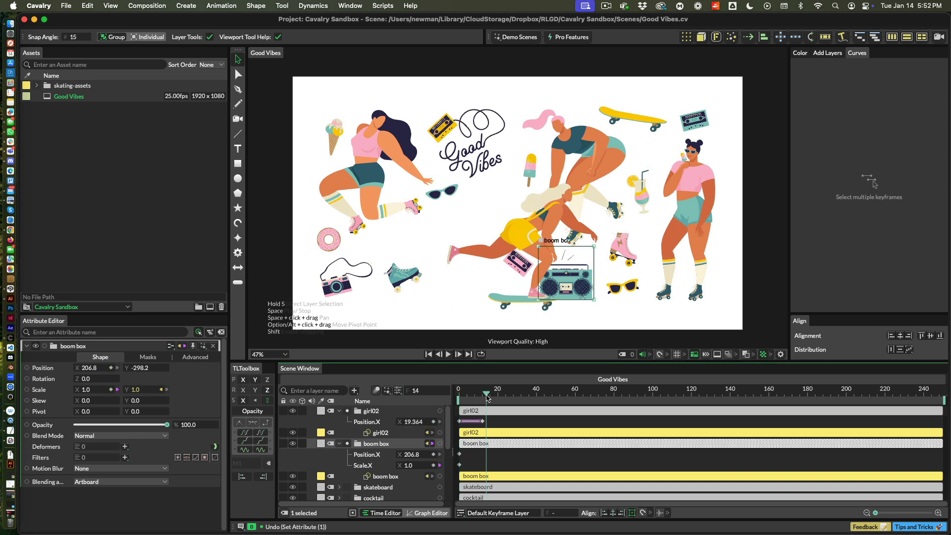
mouse_move(417, 467)
left_mouse_down()
mouse_move(420, 477)
mouse_move(432, 473)
left_mouse_up()
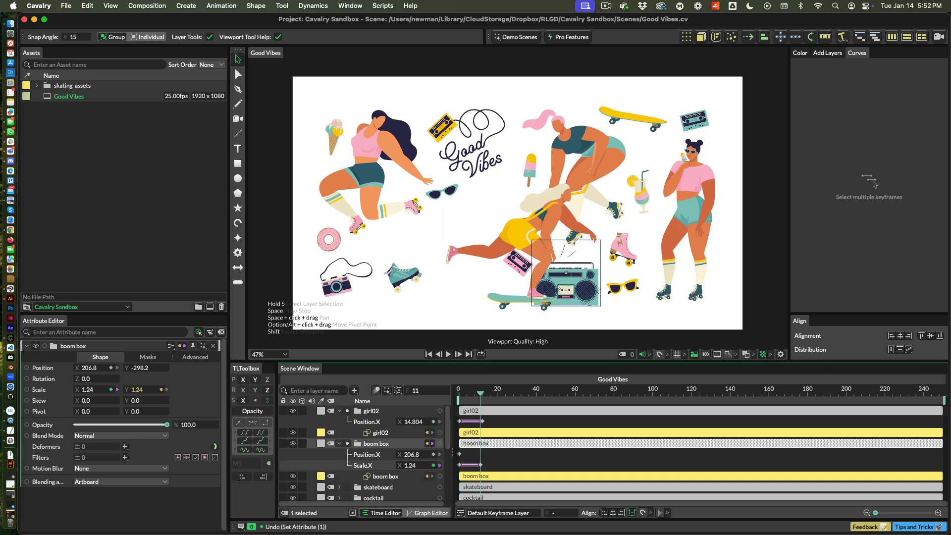
left_click(459, 394)
key("space")
key("space")
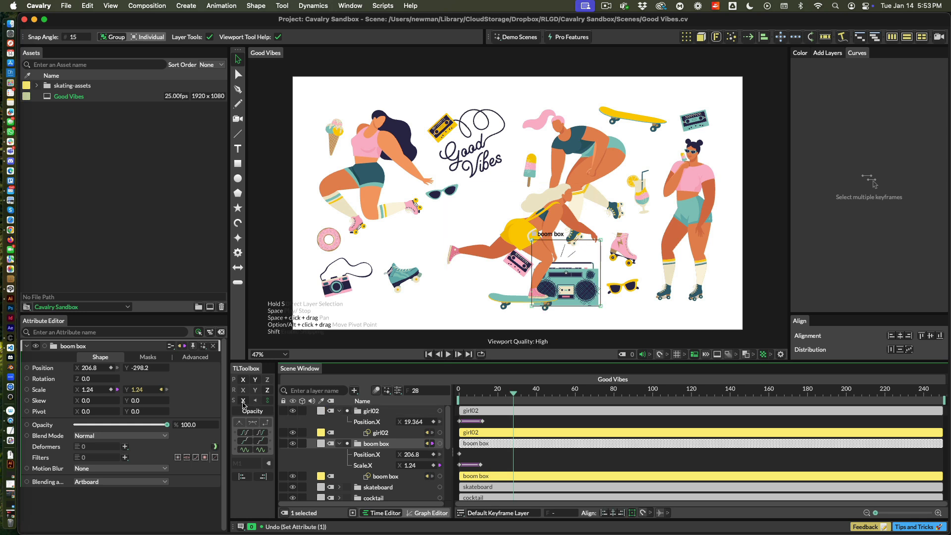
Unlink the boom box's scale values, relink Scale Y to X, unlink them again, and try linking Scale X to Y
left_click(268, 402)
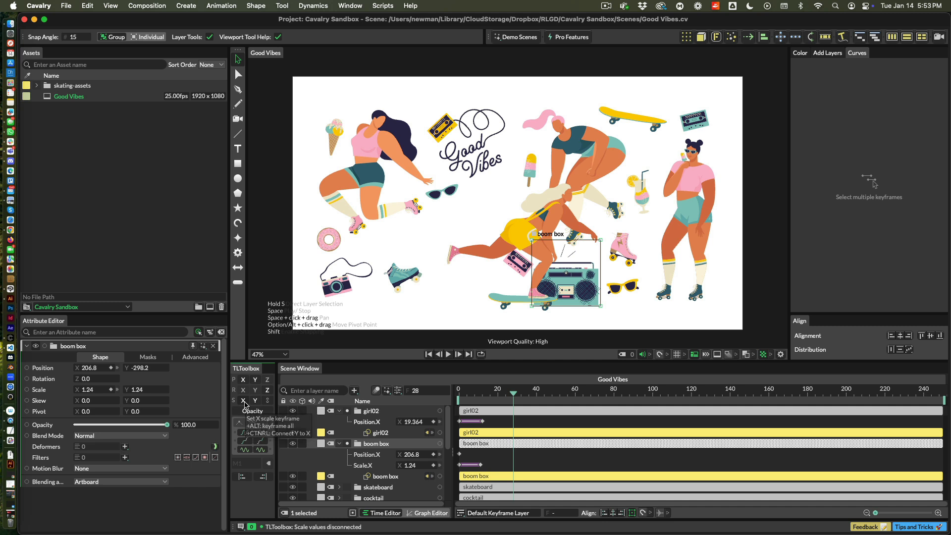
left_click(243, 403)
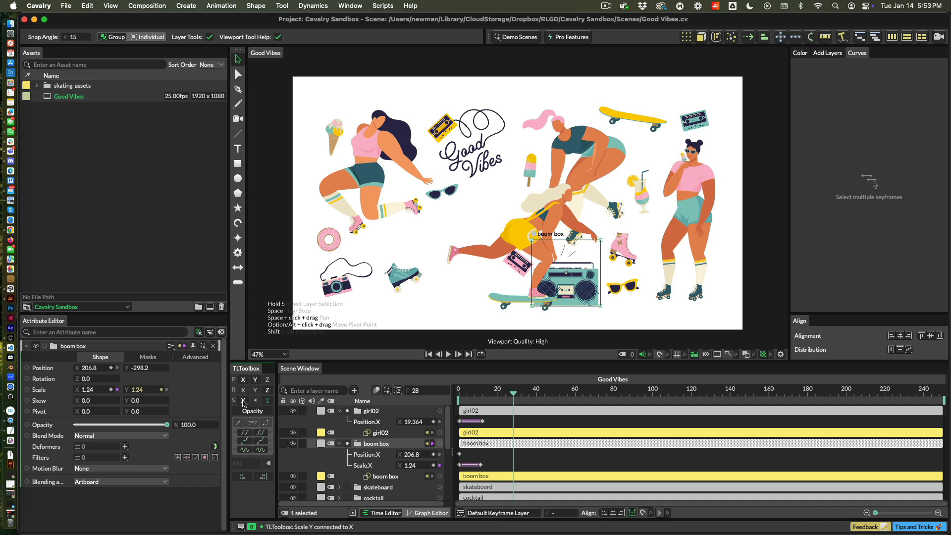
left_click(269, 401)
left_click(257, 404)
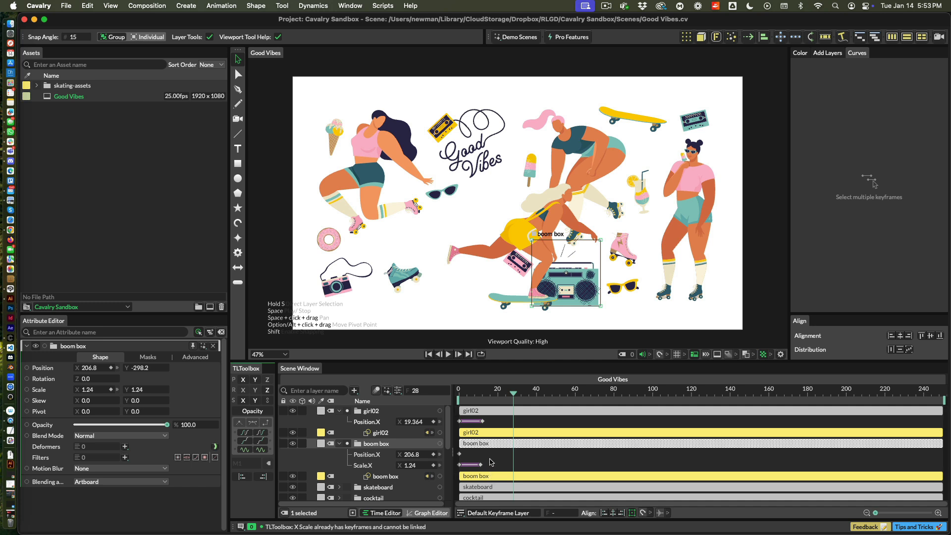
Delete the boom box's Scale X keyframes and return to the start of the timeline
left_click_drag(492, 462, 456, 473)
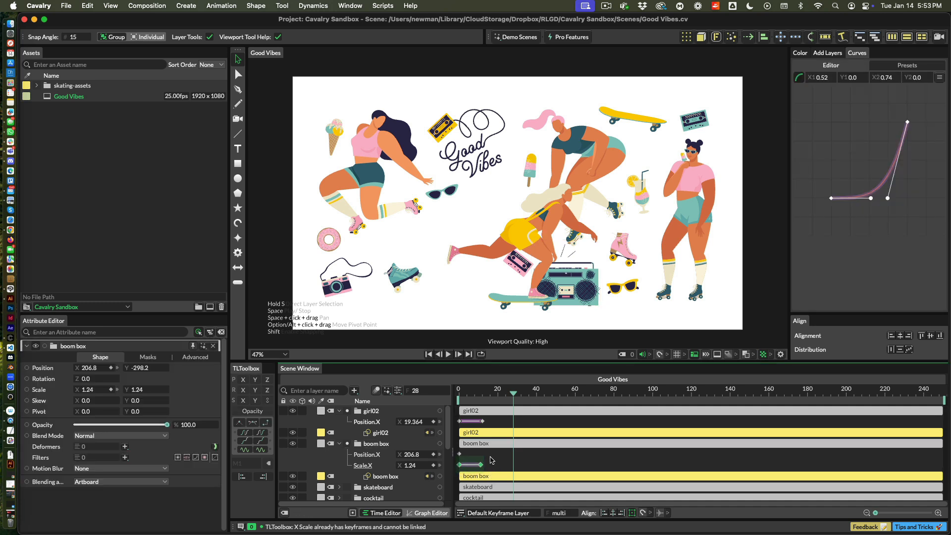
key("Delete")
key("Home")
Link the boom box's Scale X to Scale Y with TLToolbox and undo a test scale of 1.37
left_click(511, 443)
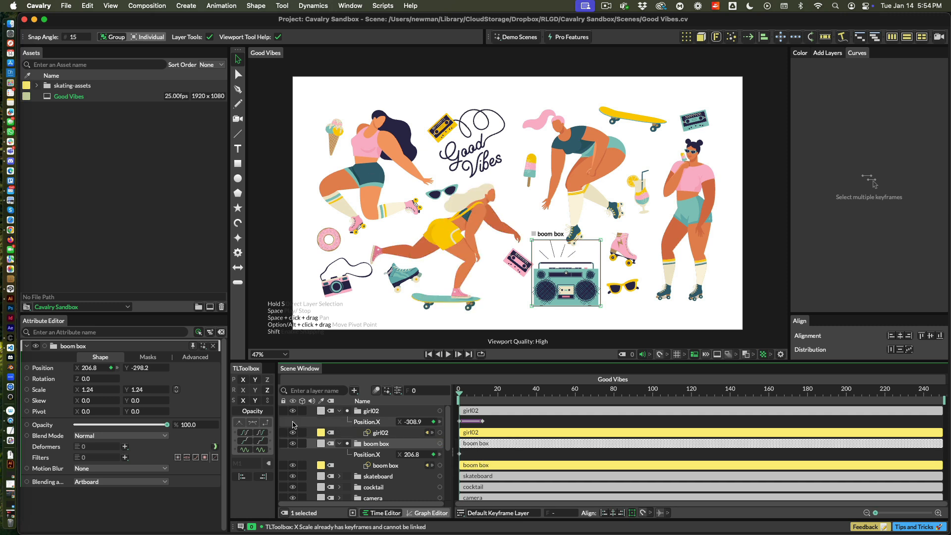
left_click(256, 401)
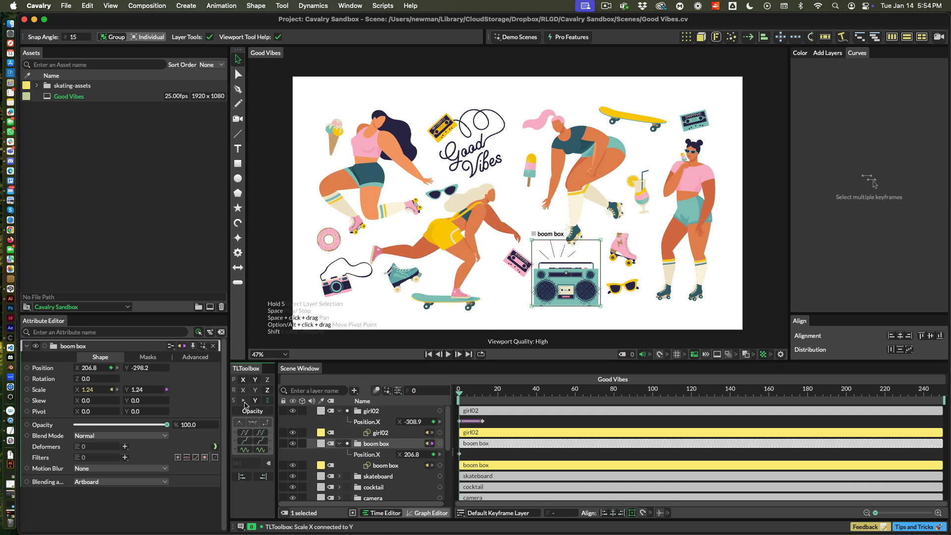
left_click_drag(139, 391, 149, 390)
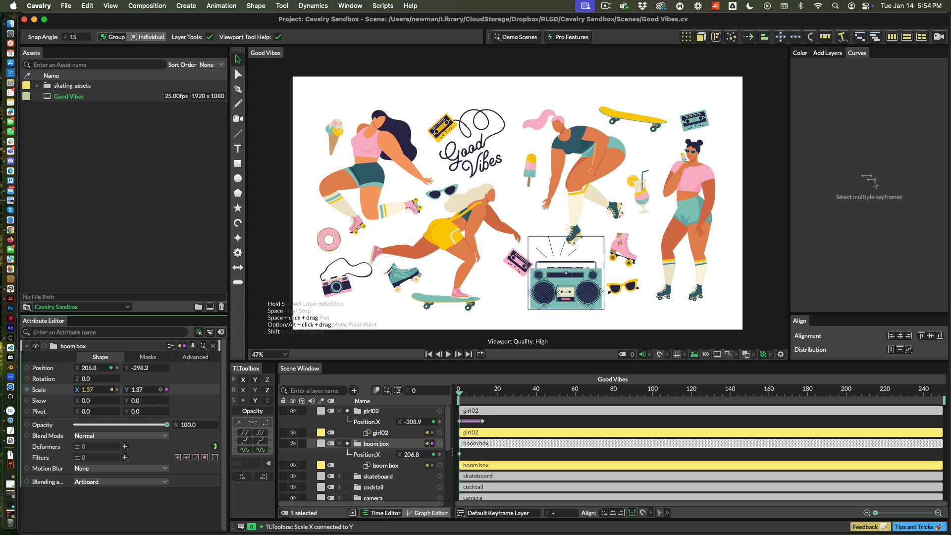
key("super+z")
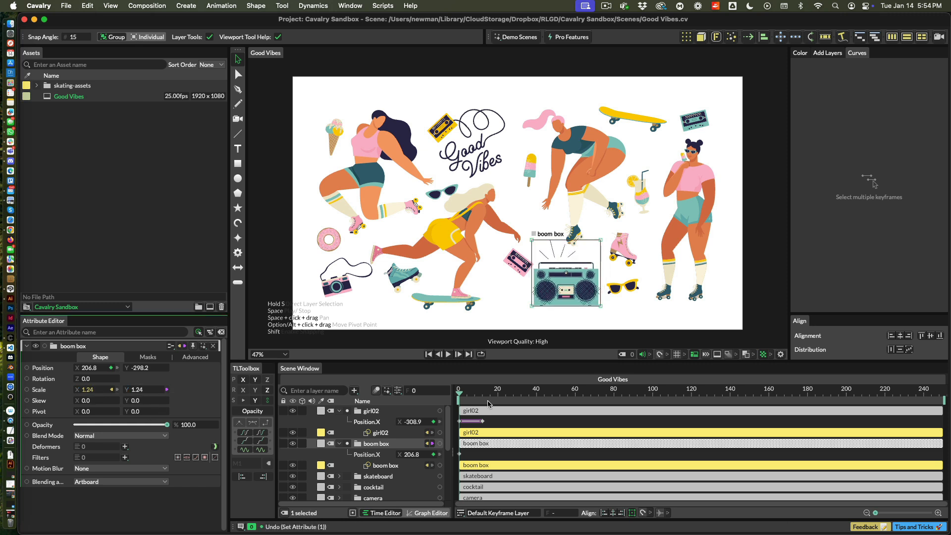
Delete the boom box's remaining Position X keyframe
left_click(489, 404)
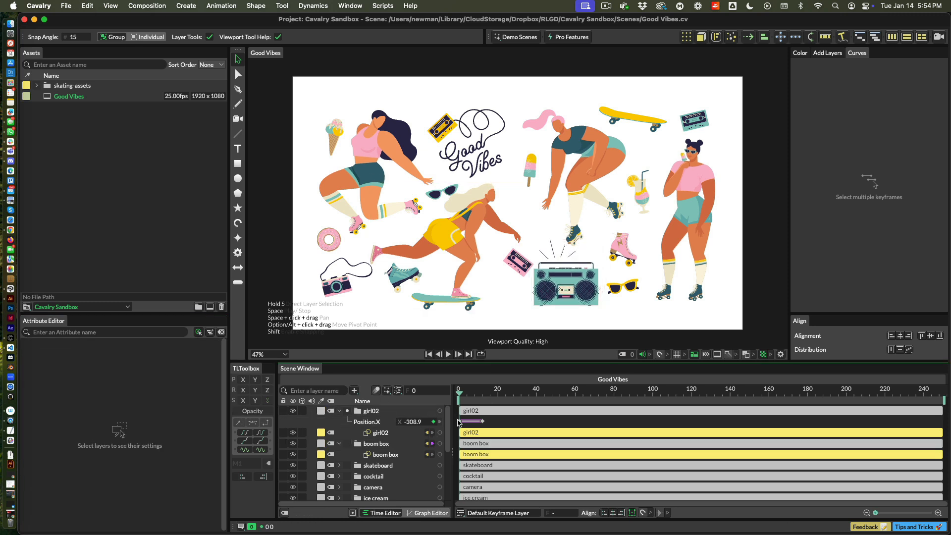
scroll(483, 438, "down", 1)
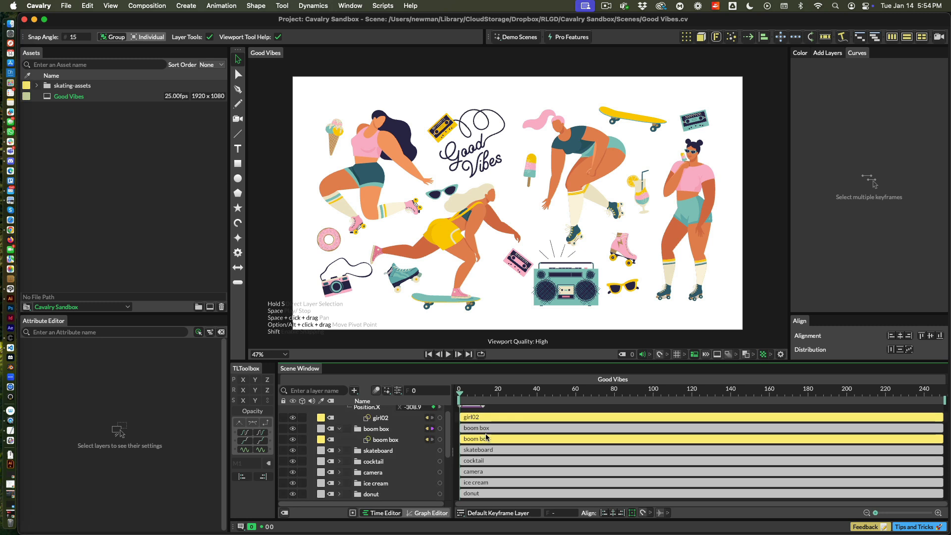
scroll(486, 437, "up", 1)
Add an opacity fade-in from frame 0 to the skate pink, cocktail, popsicle and cassette green layers with TLToolbox
left_click(632, 242)
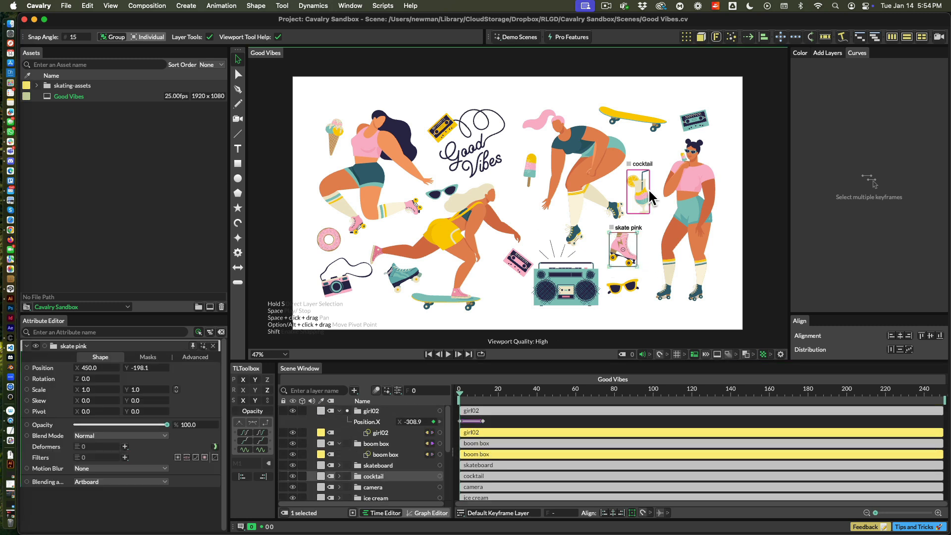
left_click(650, 193, "shift")
left_click(531, 168, "shift")
left_click(701, 122, "shift")
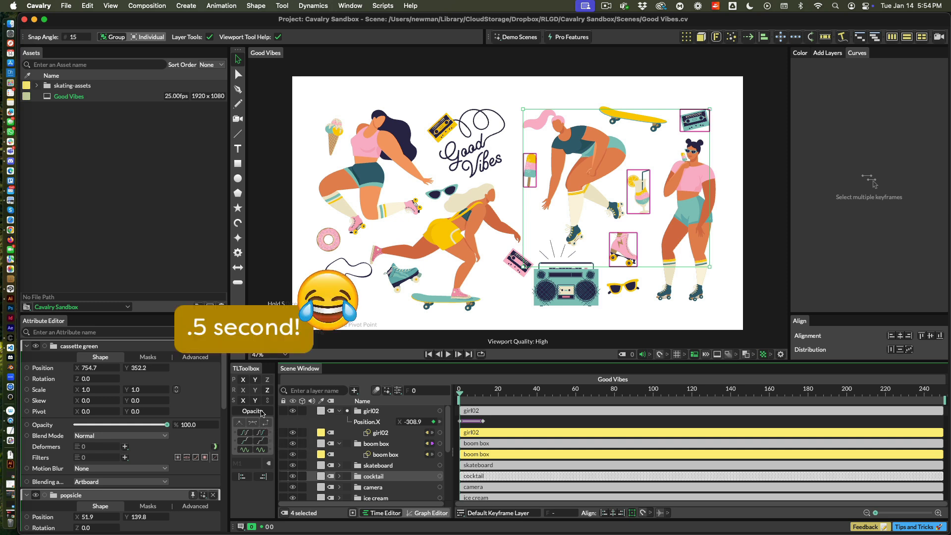
left_click(262, 413)
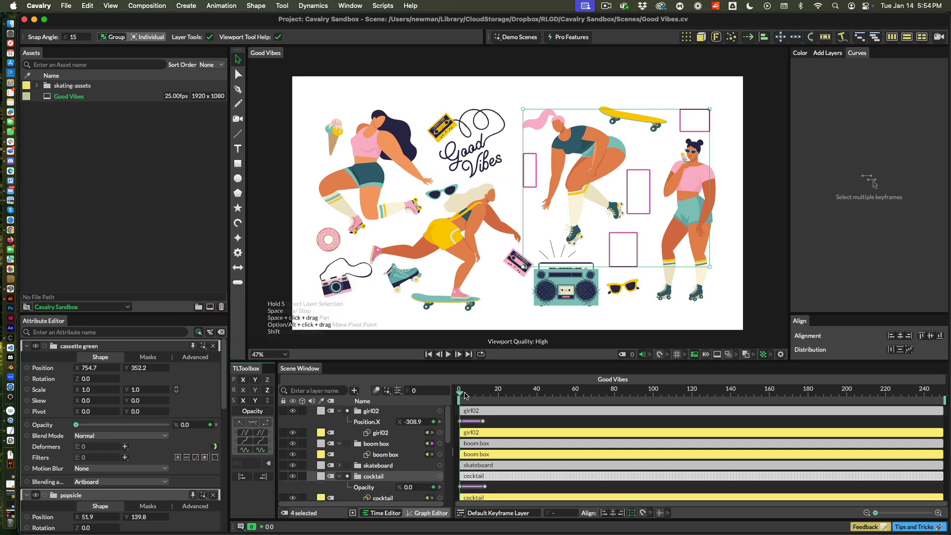
Add an opacity fade-out to the four selected layers at frame 31, and trim the layers to end at frame 50
left_click_drag(466, 393, 520, 395)
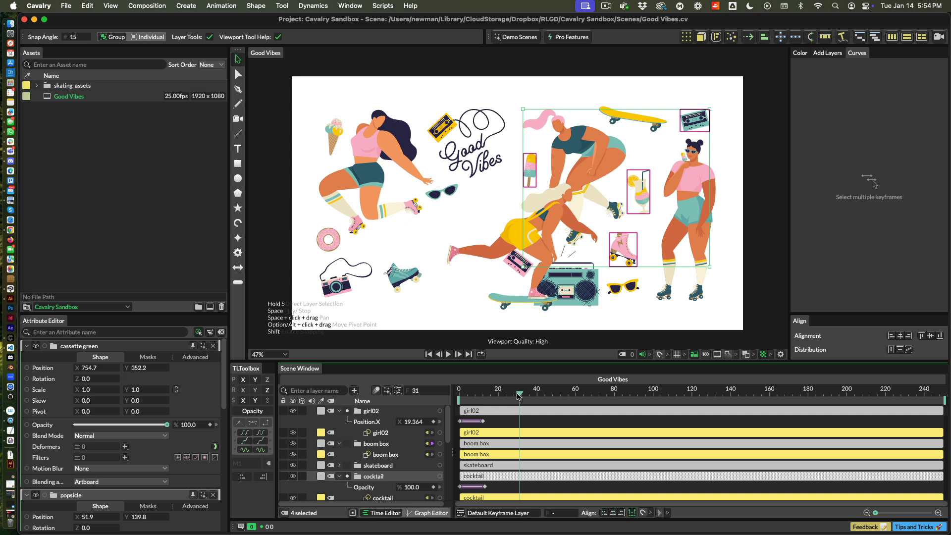
left_click(259, 413)
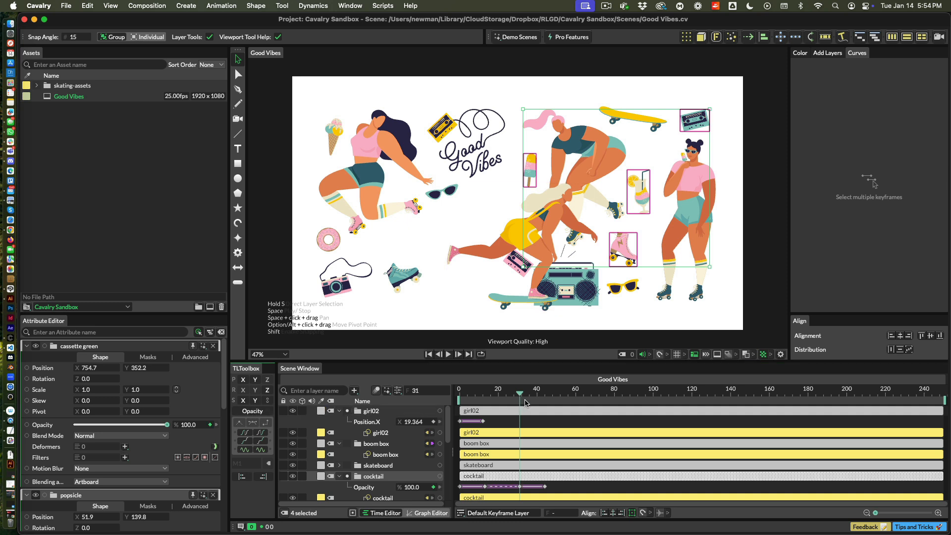
scroll(535, 431, "down", 3)
scroll(534, 430, "up", 3)
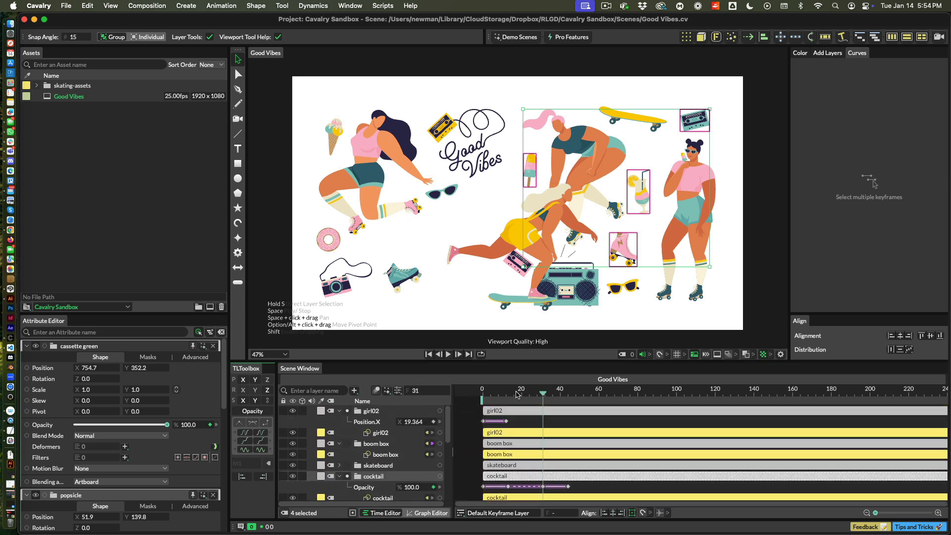
key("space")
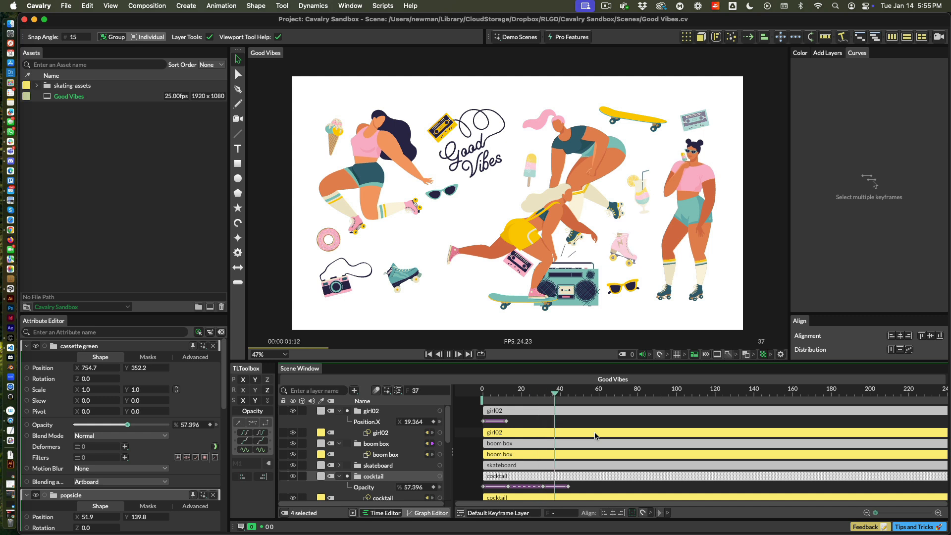
key("space")
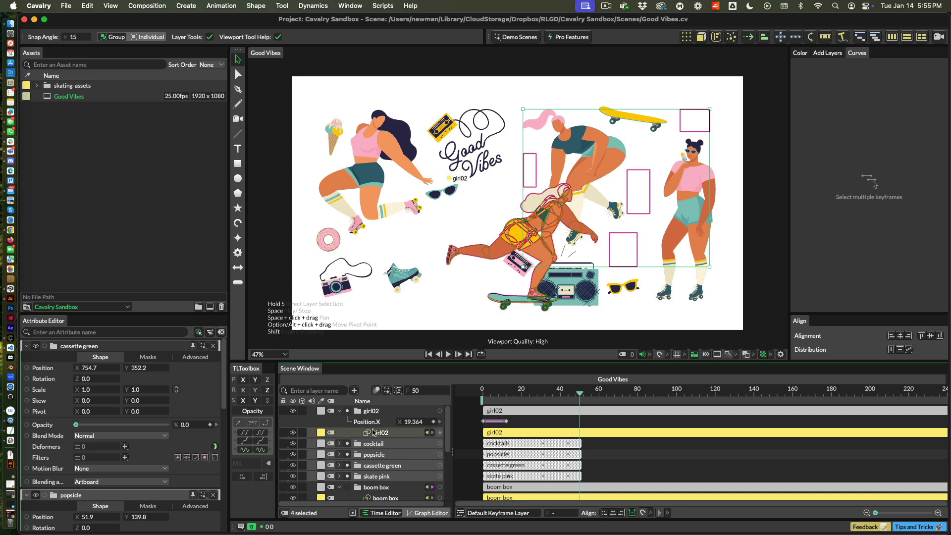
Set all of the cocktail layer's opacity keyframes to linear with TLToolbox and show their curve in the Graph Editor
left_click(378, 444)
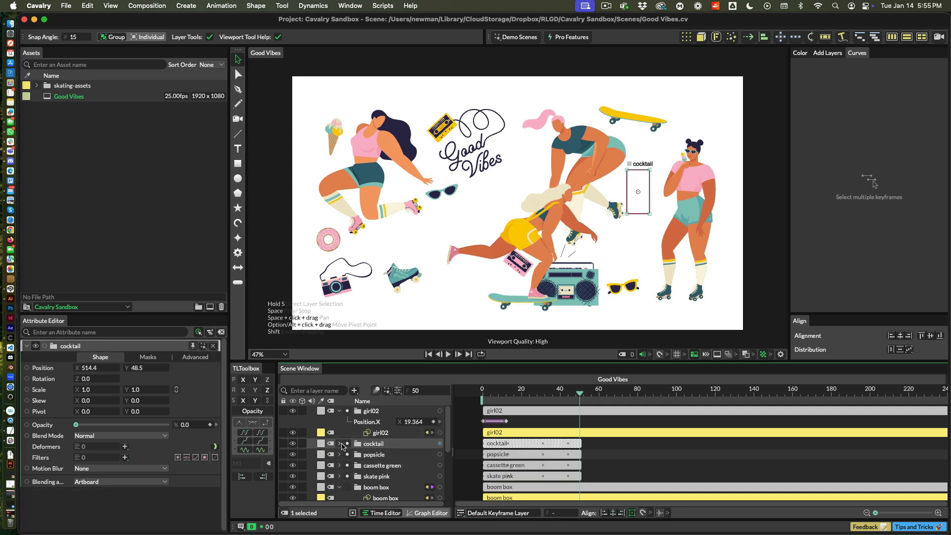
left_click(339, 444)
left_click_drag(580, 450, 480, 462)
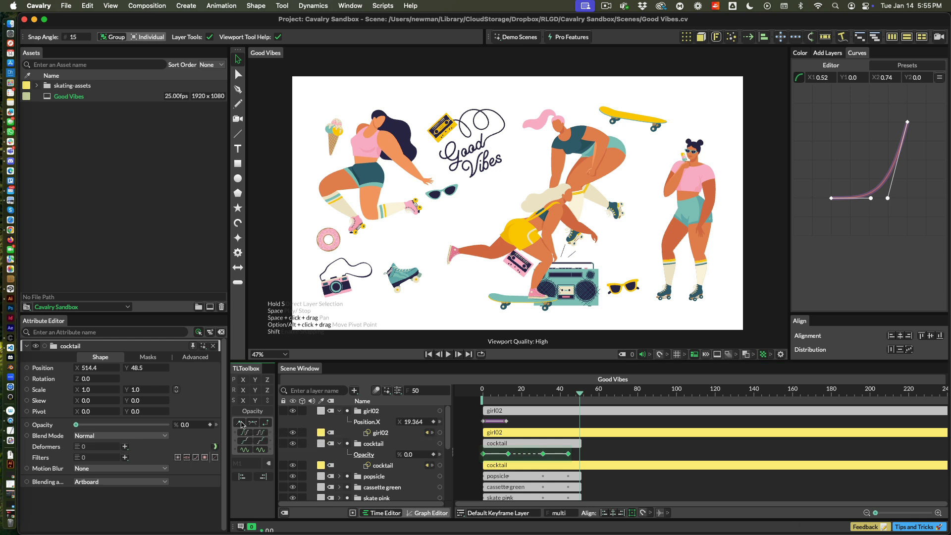
left_click(241, 425)
left_click(427, 514)
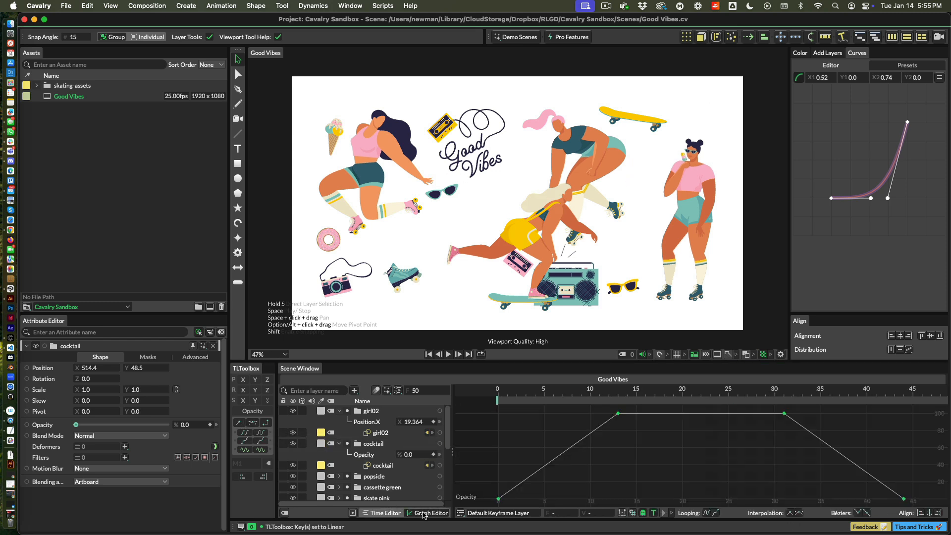
left_click(677, 452)
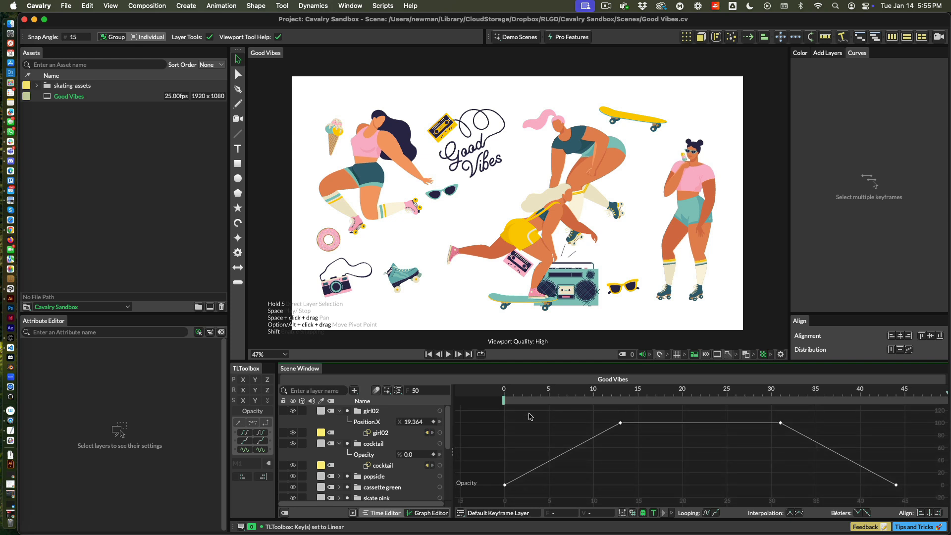
Apply Magic Easing to all the cocktail's opacity keyframes, and an ease-out curve of 0.26, 1.0, 0.48, 1.0 to the fade-out
left_click_drag(483, 412, 905, 495)
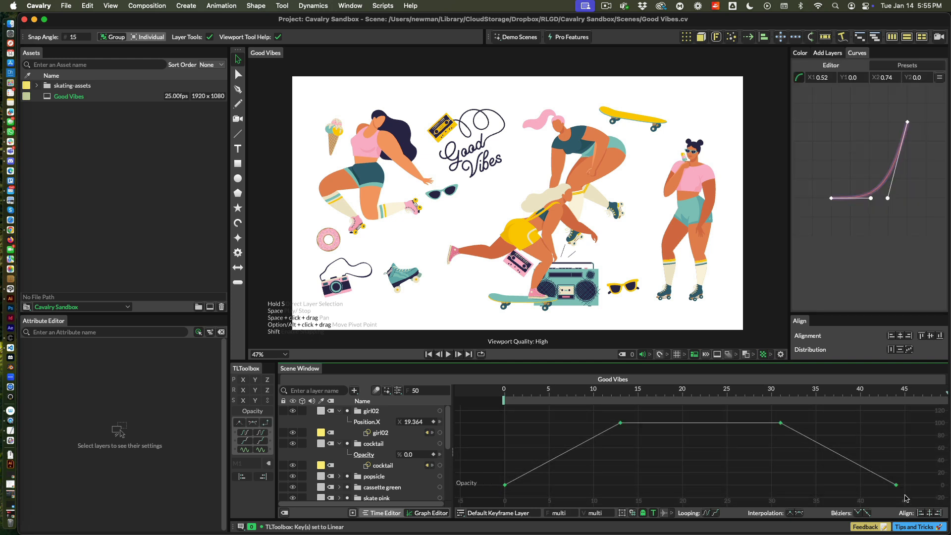
left_click(252, 424)
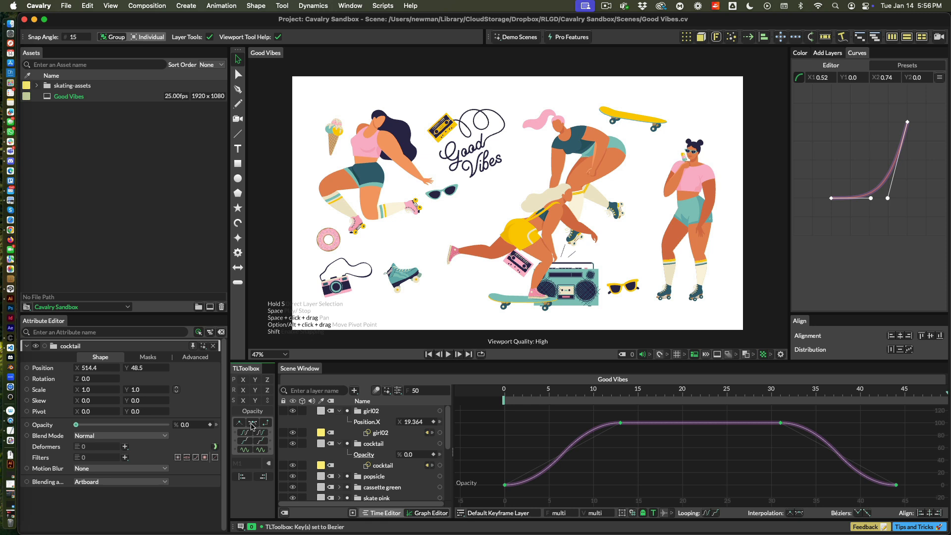
left_click_drag(920, 414, 756, 489)
left_click(898, 65)
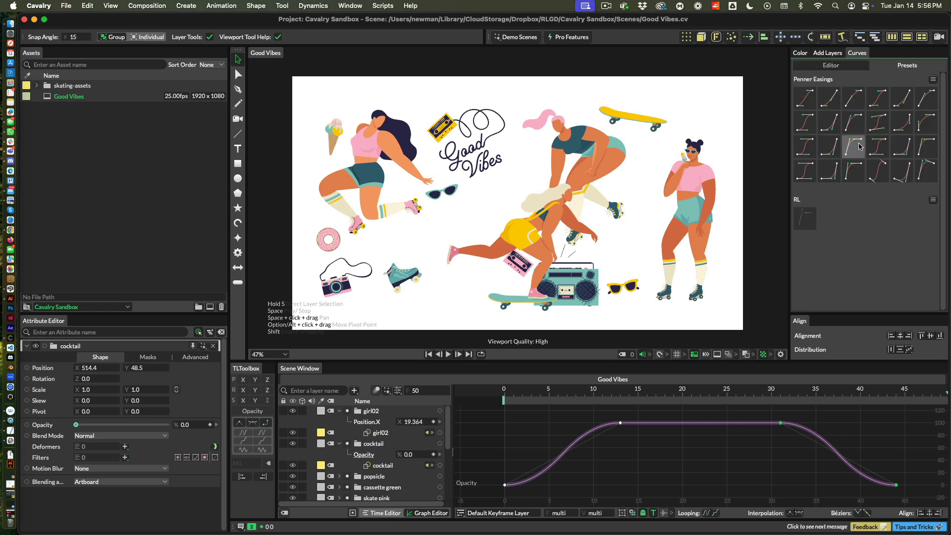
left_click(838, 66)
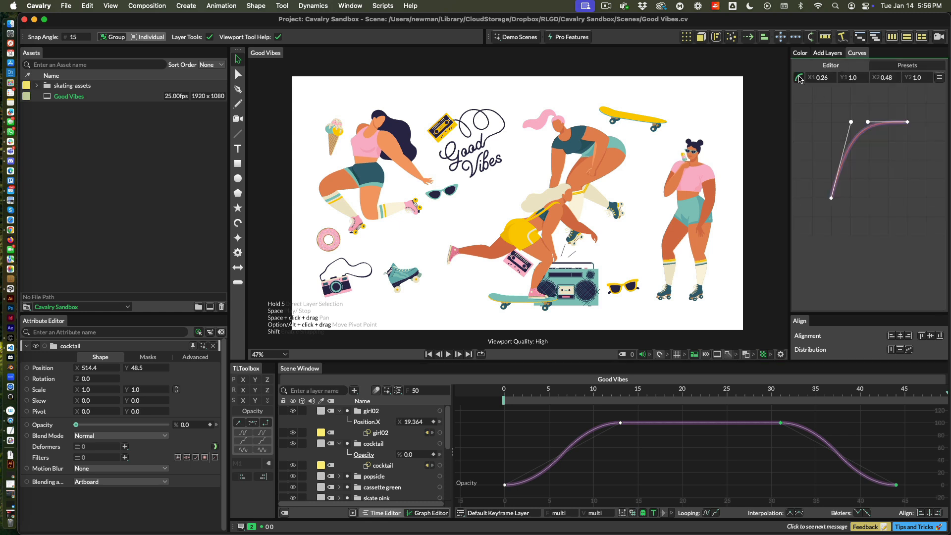
left_click(800, 78)
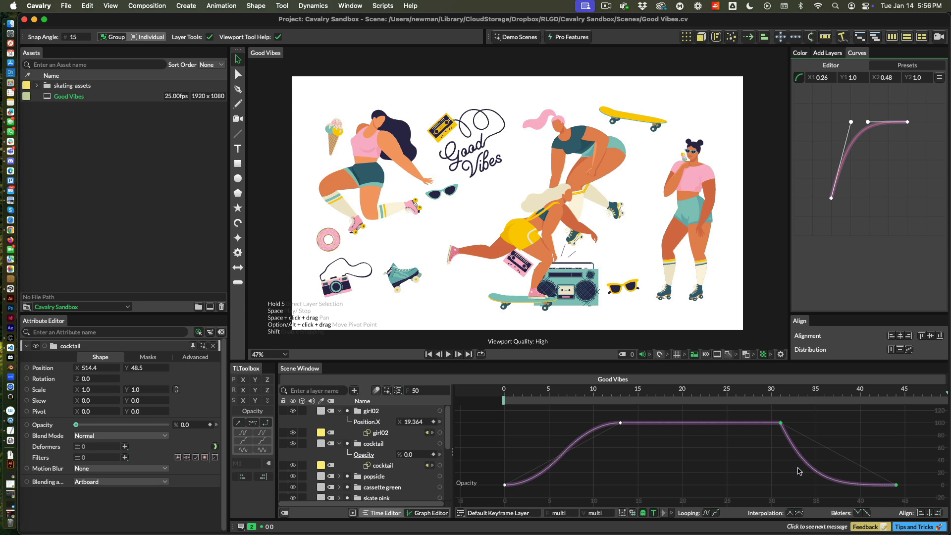
Convert all of the cocktail's opacity keyframes to Bezier interpolation with TLToolbox
left_click_drag(917, 415, 506, 493)
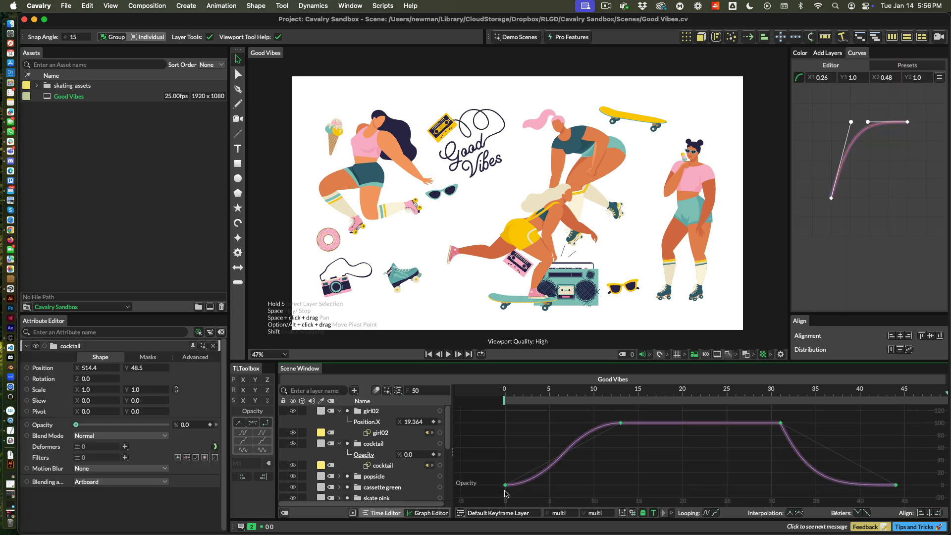
left_click(253, 423)
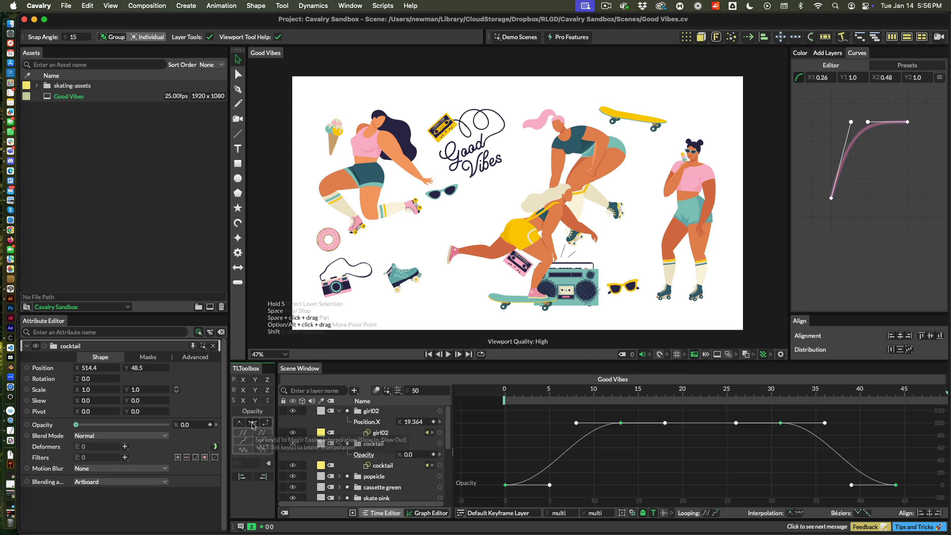
left_click(618, 446)
Try Step interpolation on the cocktail's opacity keyframes, and set them back to Magic Easing
left_click_drag(555, 427, 908, 497)
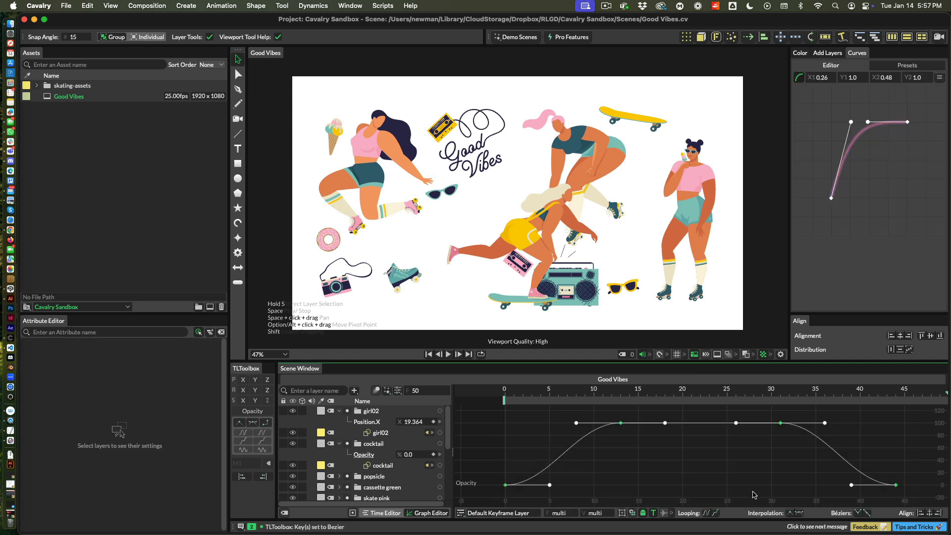
left_click(267, 424)
left_click(253, 422)
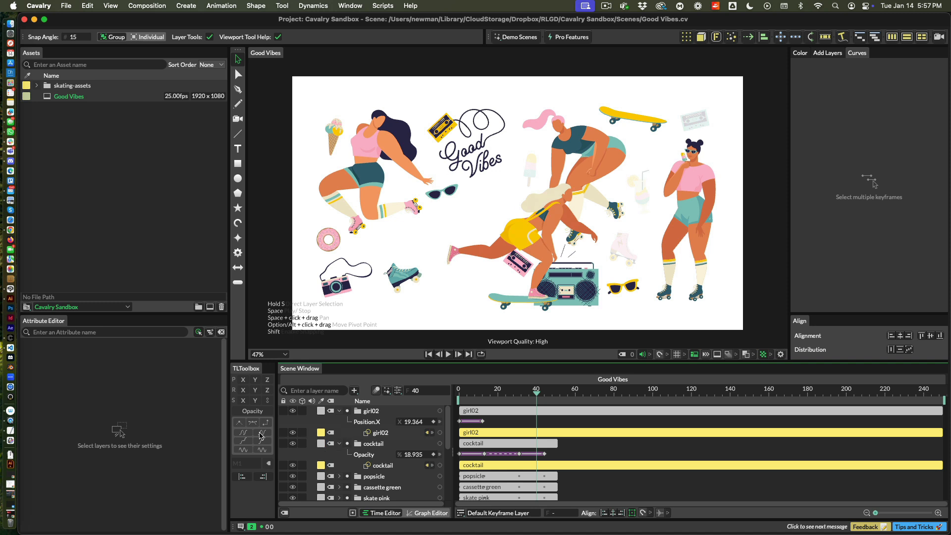
Set girl02's Position X keyframes to linear interpolation with TLToolbox and scrub to frame 9
left_click(532, 457)
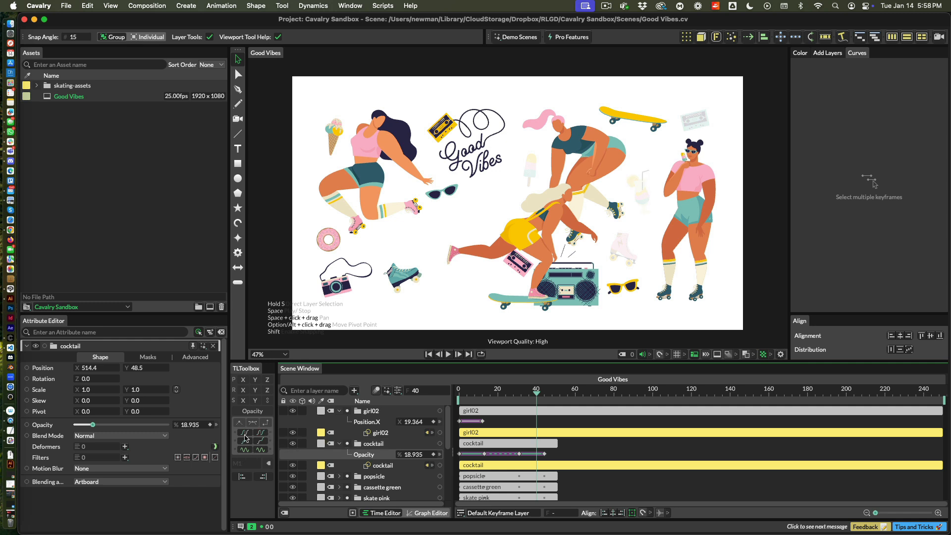
left_click(506, 423)
left_click(471, 421)
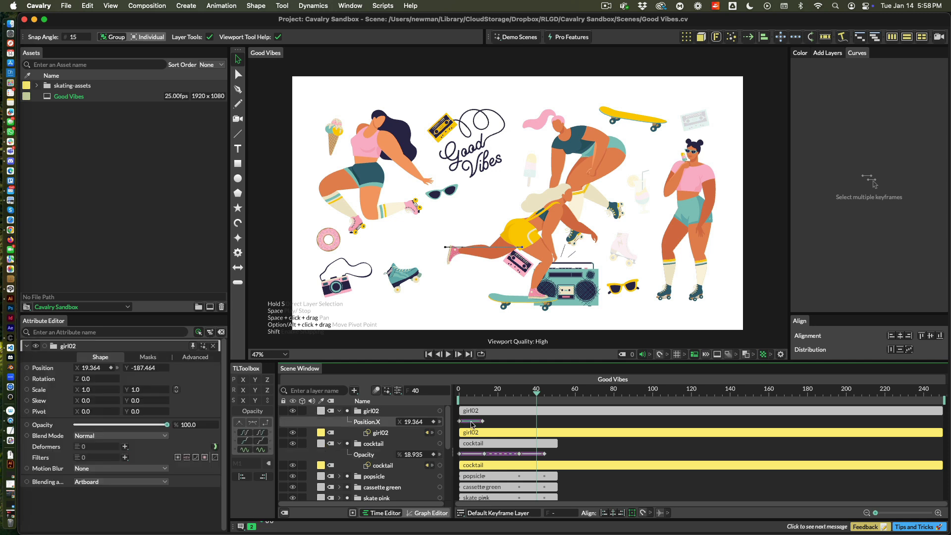
left_click_drag(490, 392, 455, 427)
key("space")
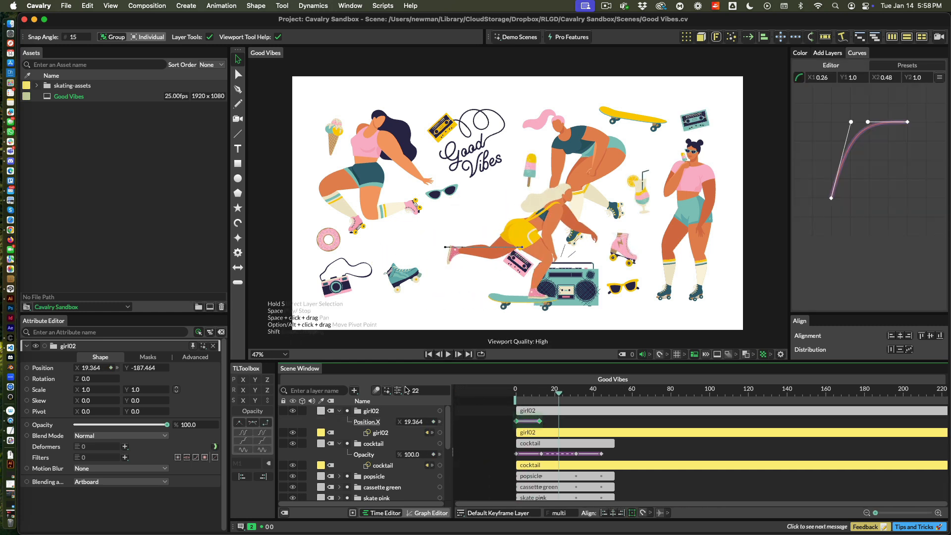
left_click(239, 423)
mouse_move(541, 397)
left_mouse_down()
mouse_move(516, 397)
mouse_move(560, 398)
mouse_move(533, 398)
left_mouse_up()
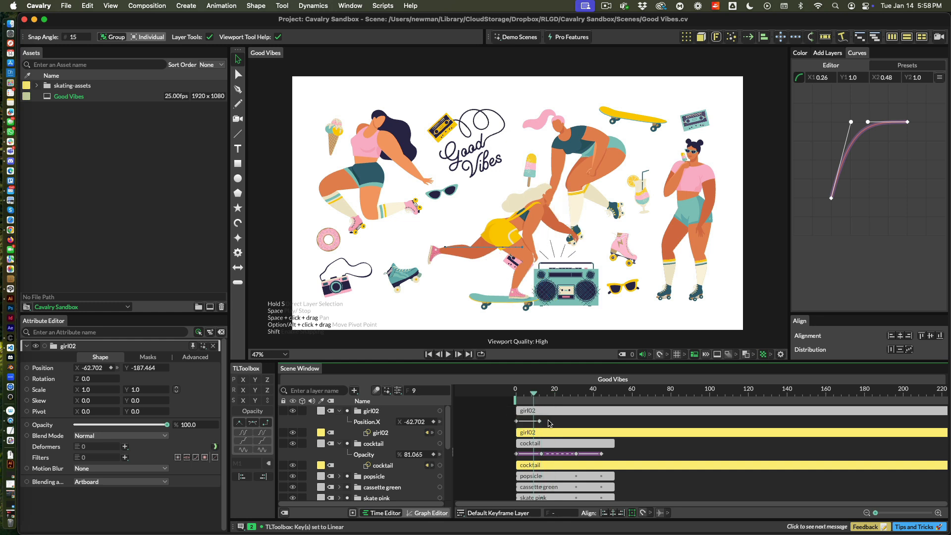
Apply offset looping after the last keyframe to girl02's Position X with TLToolbox
left_click(531, 425)
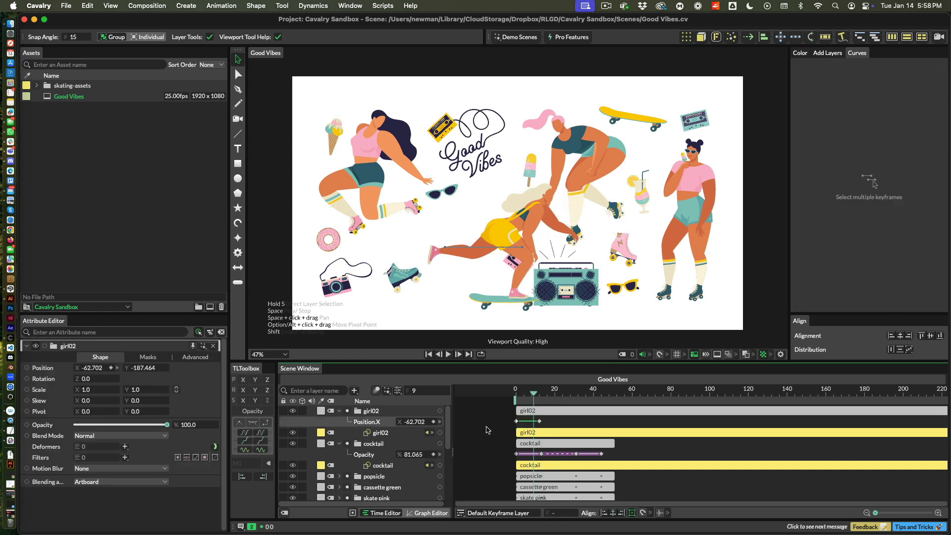
left_click(301, 434)
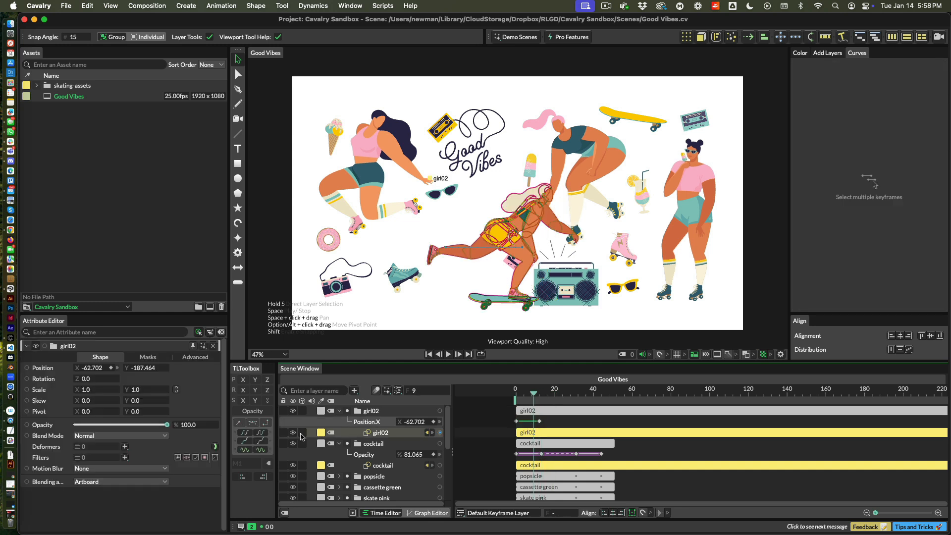
left_click(262, 444)
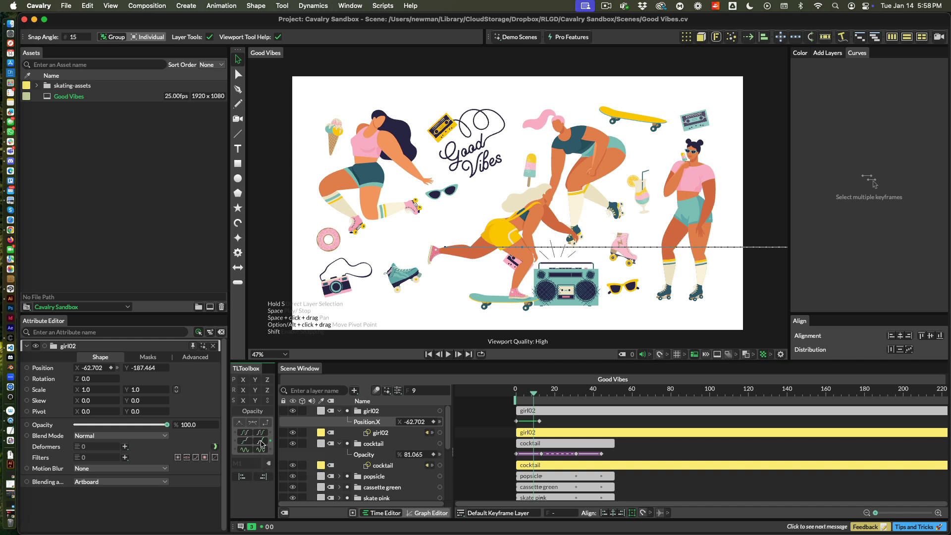
Examine girl02's looped Position X curve in the Graph Editor, and return to the Time Editor
left_click(414, 513)
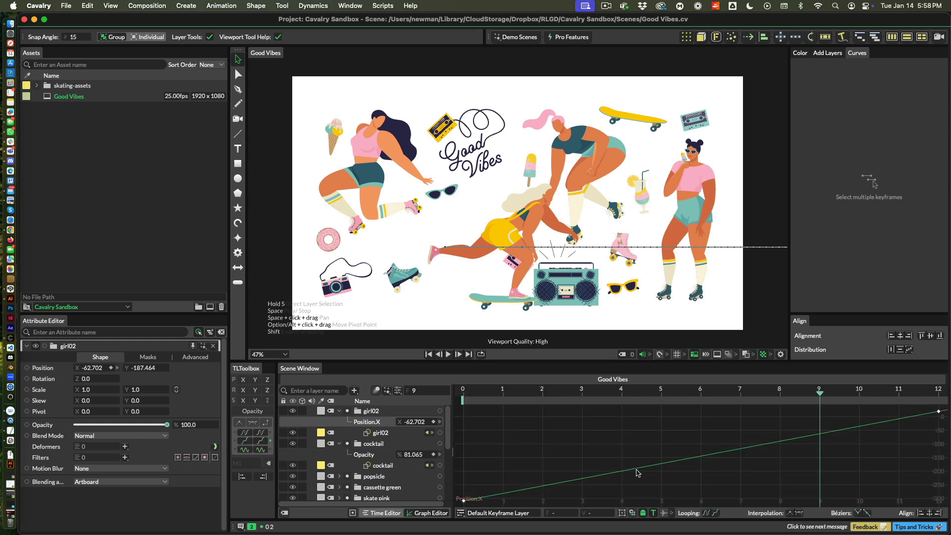
left_click(689, 483)
scroll(708, 463, "down", 5)
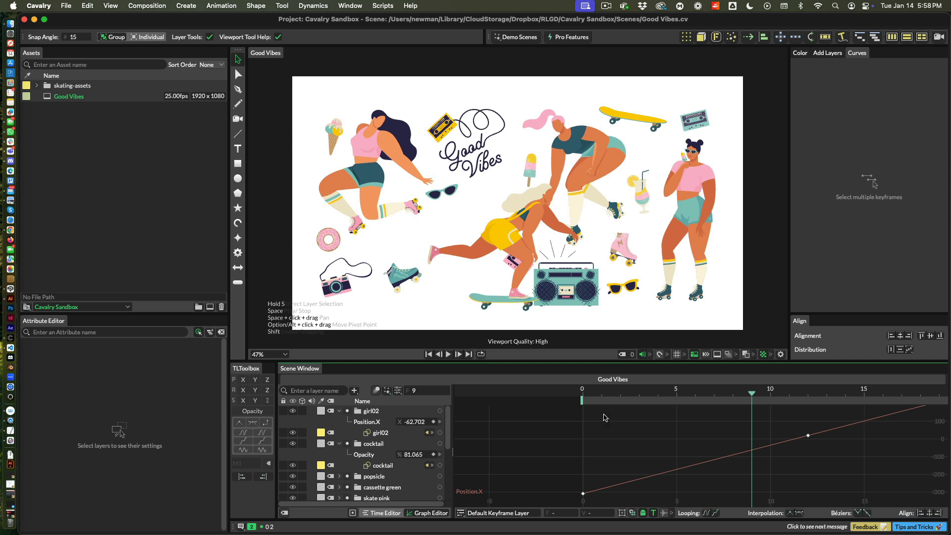
left_click(611, 392)
left_click(392, 513)
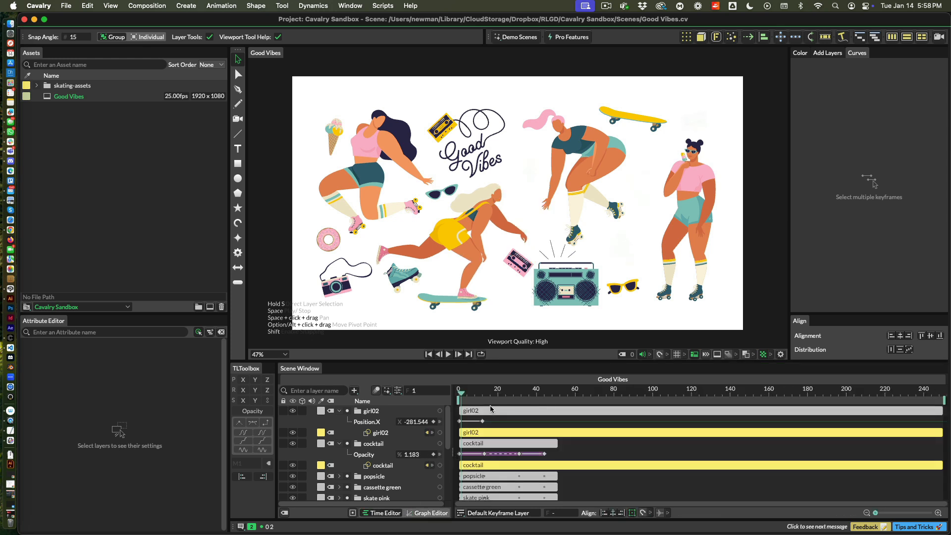
Play the scene from frame 0 to check girl02's offset-looped movement, and stop playback
left_click_drag(479, 391, 447, 396)
key("space")
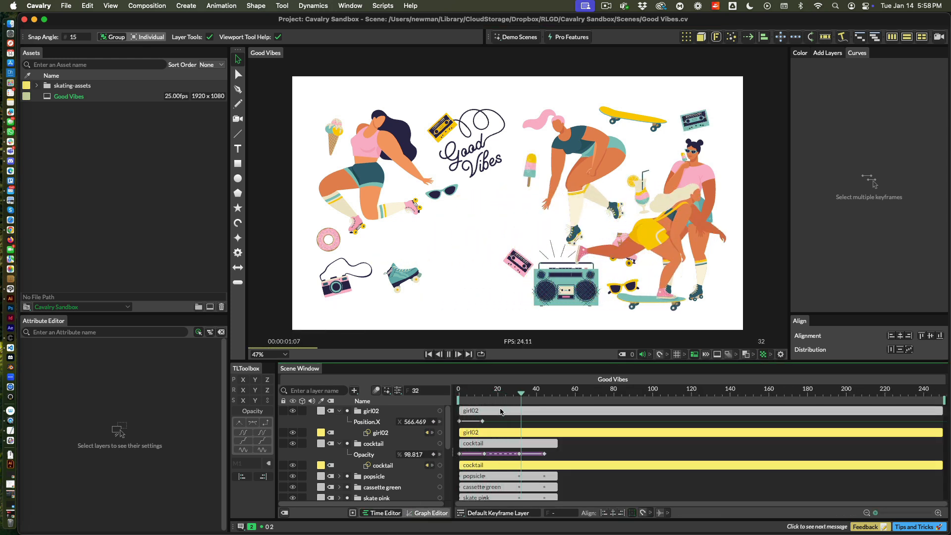
key("space")
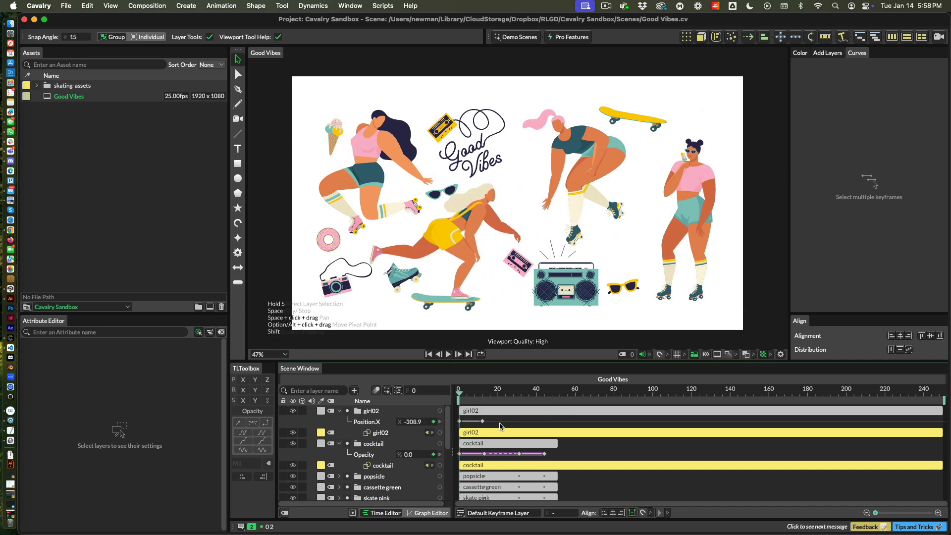
Try TLToolbox's looping options on girl02's Position X keyframes, and restore the offset loop after the last keyframe
left_click(473, 425)
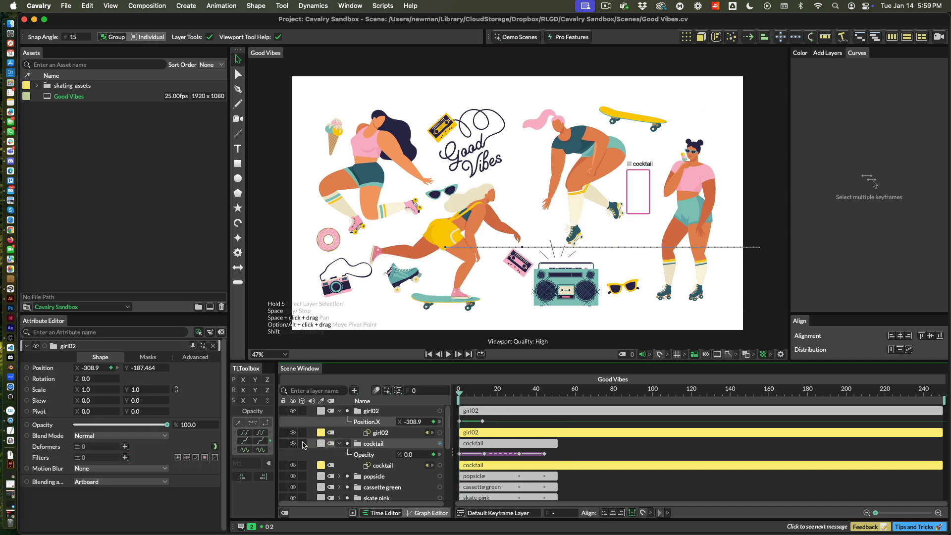
left_click(261, 435)
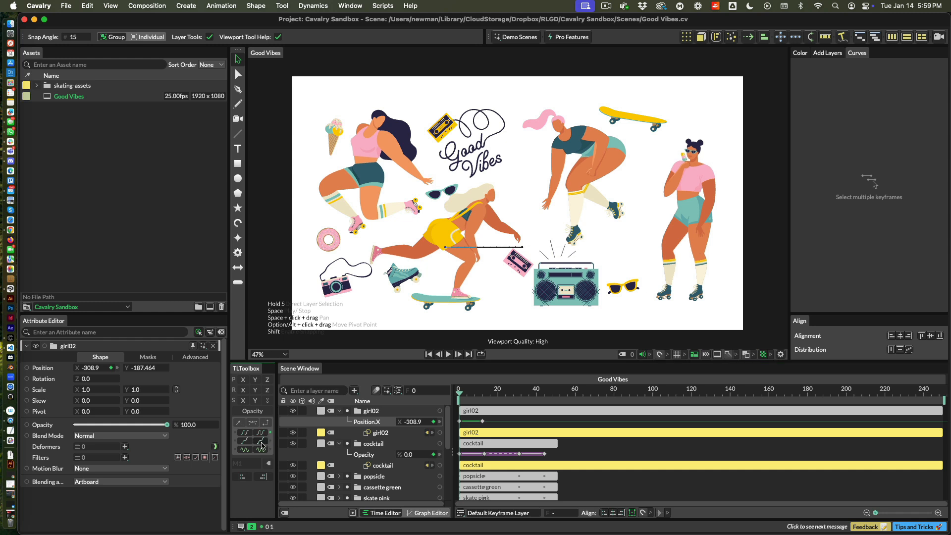
left_click(261, 442)
left_click(260, 449)
left_click(244, 433)
left_click(245, 441)
left_click(261, 435)
left_click(261, 434)
left_click(261, 441)
left_click(259, 435)
left_click(530, 455)
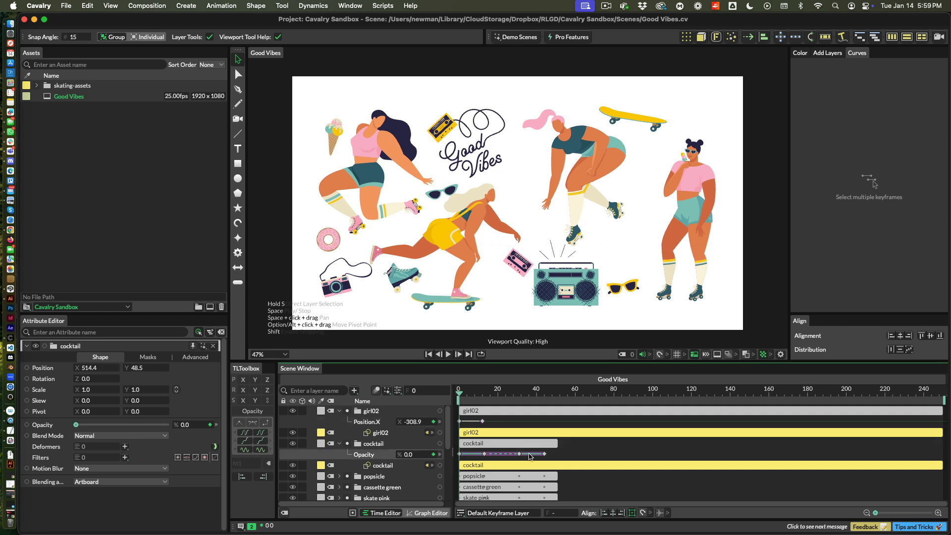
left_click(469, 422)
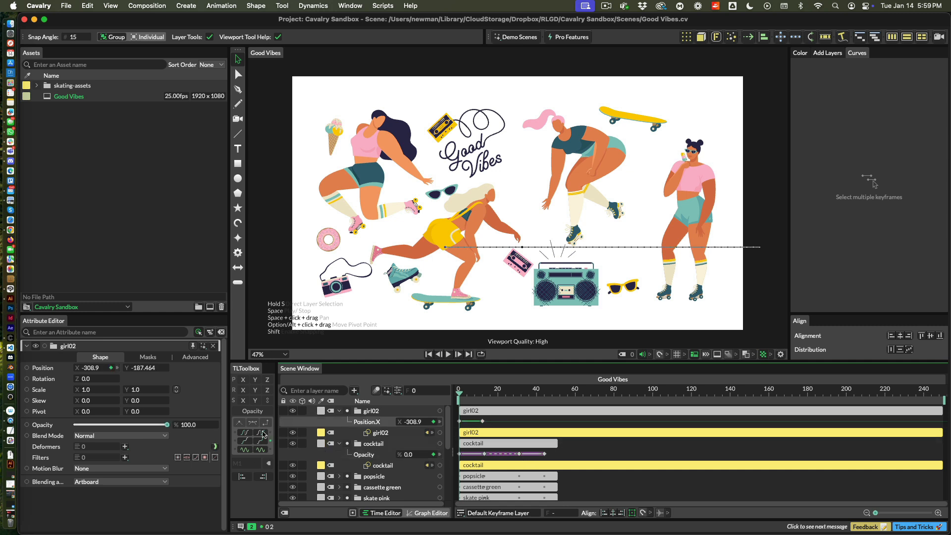
left_click(584, 451)
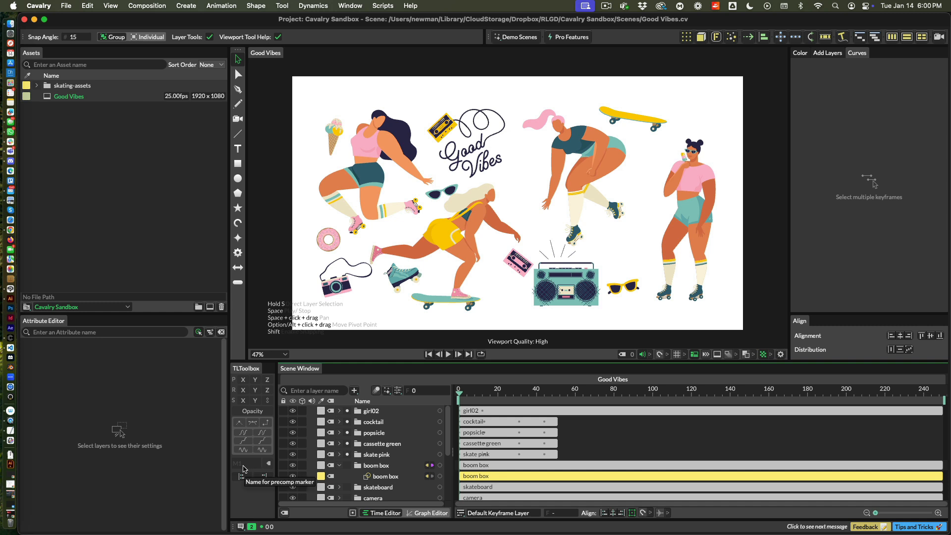
Collapse the boom box layer and pre-compose the girl02 layer
left_click(339, 465)
left_click(370, 411)
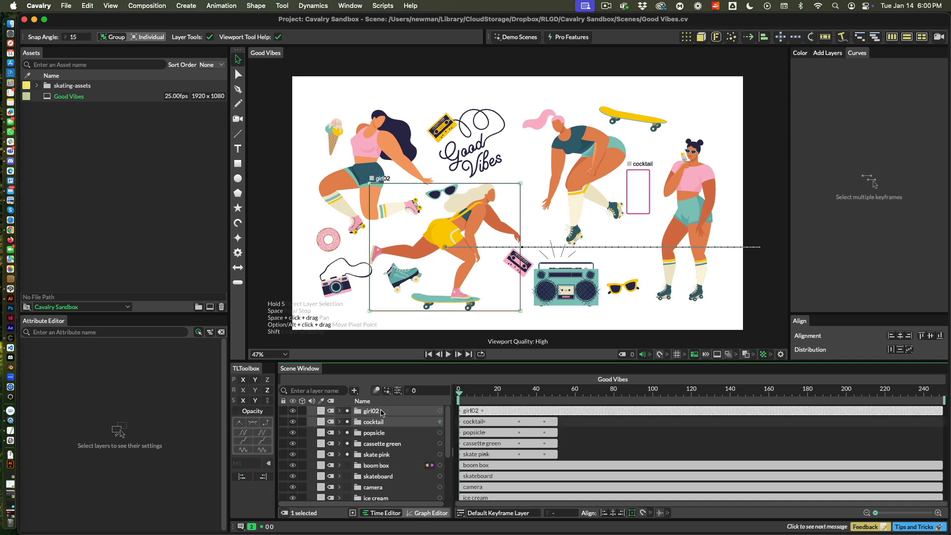
right_click(369, 413)
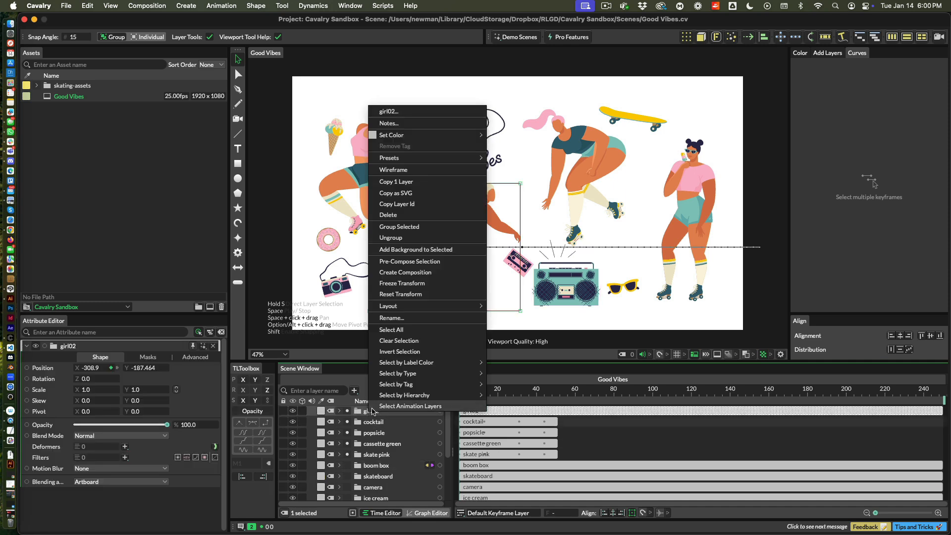
left_click(402, 261)
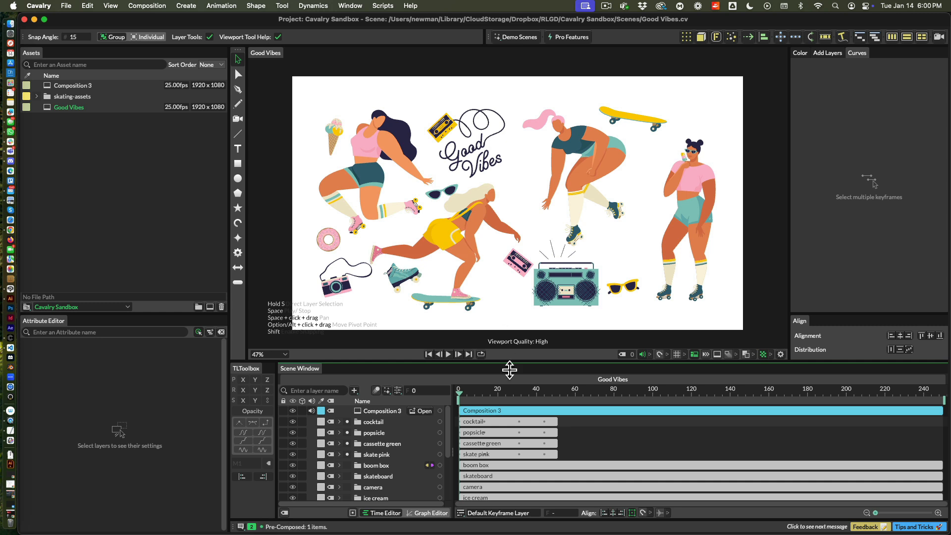
Shift the Composition 3 layer to start at about frame 30 and fade in its opacity with TLToolbox
left_click_drag(481, 412, 554, 395)
left_click(259, 412)
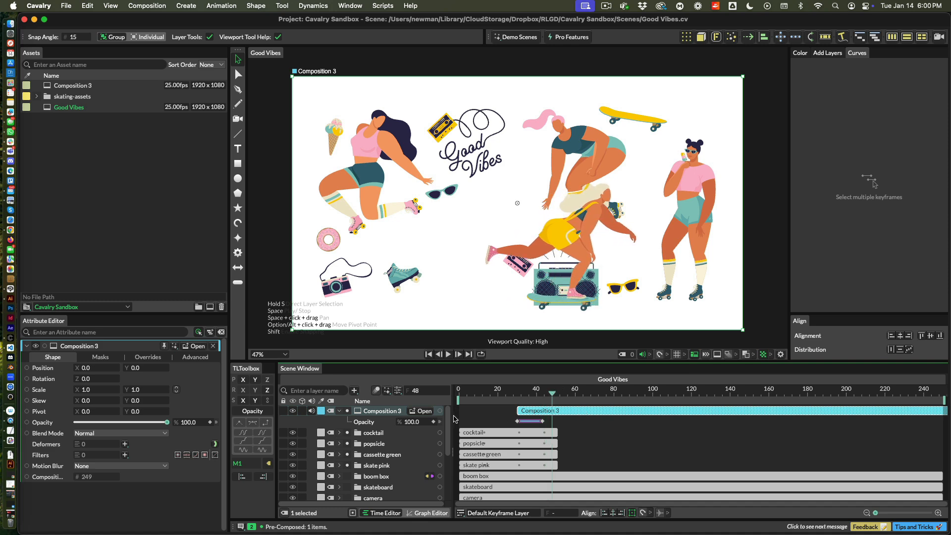
Check girl02's animation inside Composition 3, return to Good Vibes and scrub to frame 49 at the boom box
left_click(419, 413)
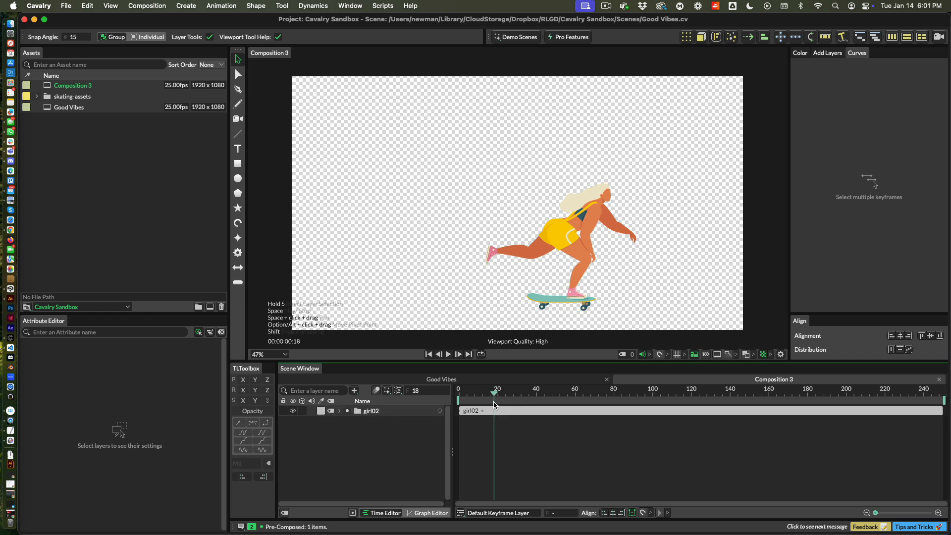
left_click(510, 379)
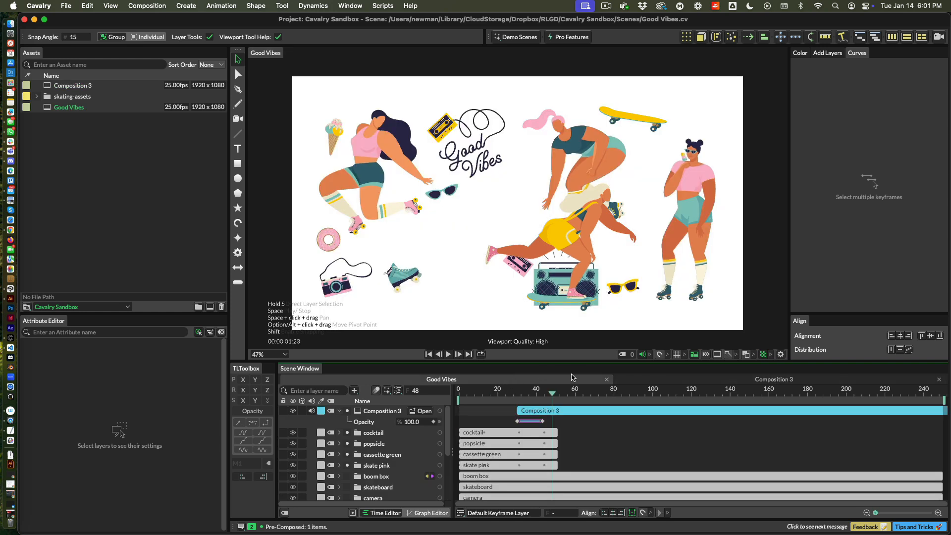
mouse_move(554, 396)
left_mouse_down()
mouse_move(539, 396)
mouse_move(558, 397)
left_mouse_up()
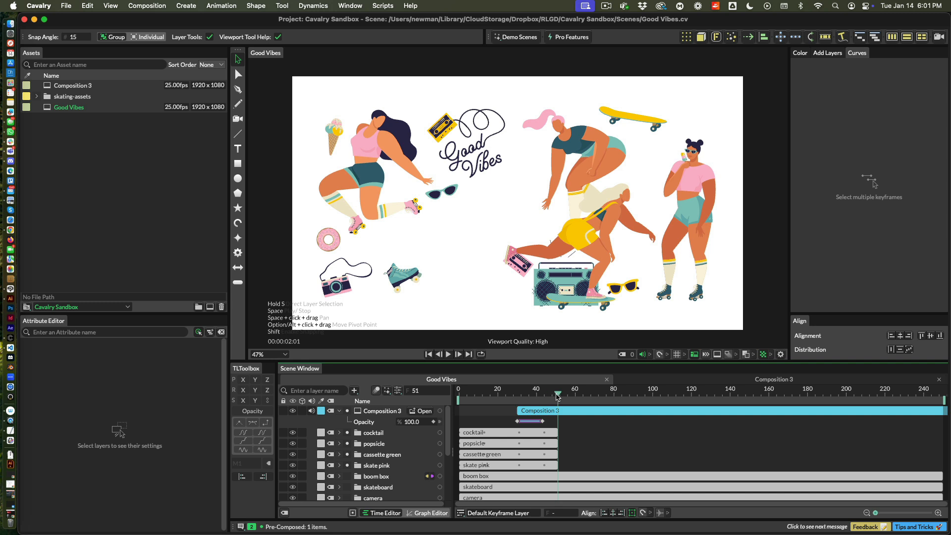
mouse_move(557, 397)
left_mouse_down()
mouse_move(547, 397)
mouse_move(555, 396)
left_mouse_up()
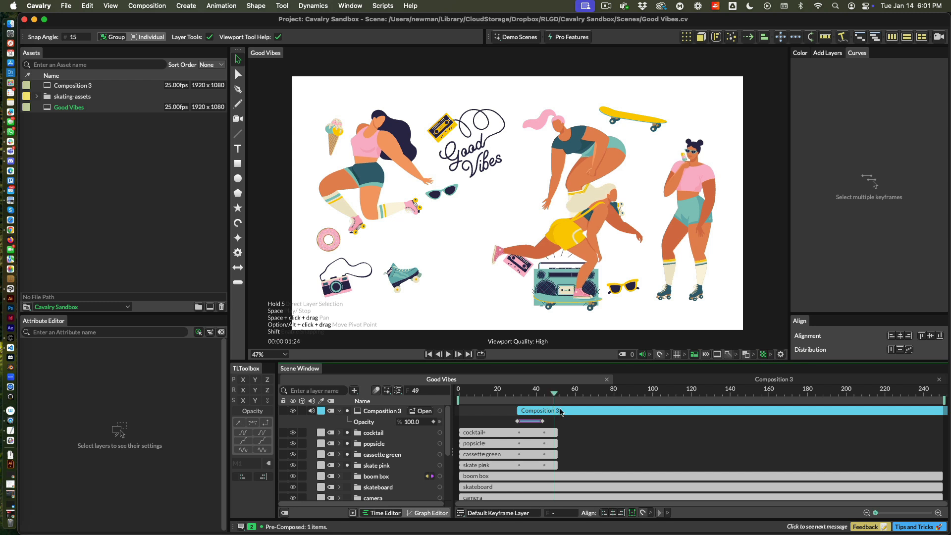
Rename the Composition 3 layer Roller Skate Girl and add a TLToolbox marker named "end boombox" to it at frame 49
left_click(561, 412)
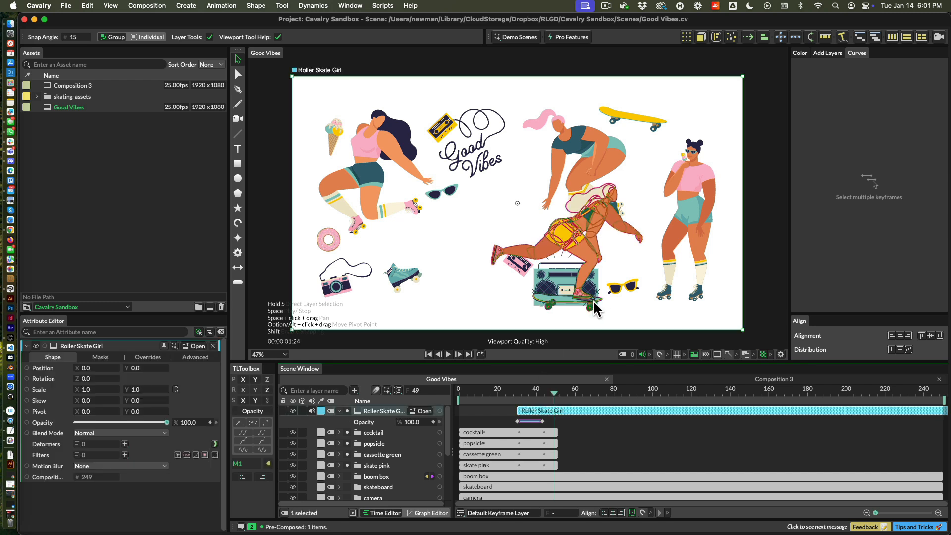
left_click_drag(555, 395, 554, 395)
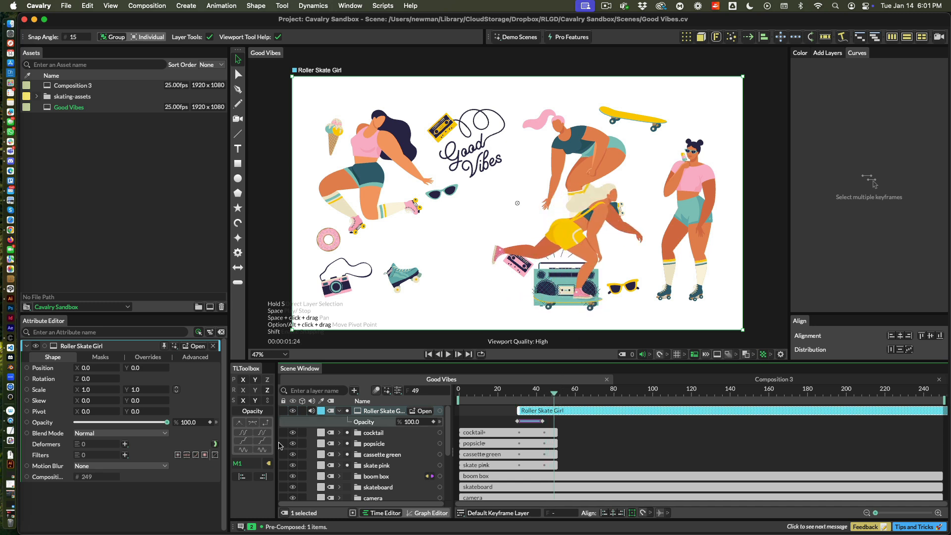
type("end b")
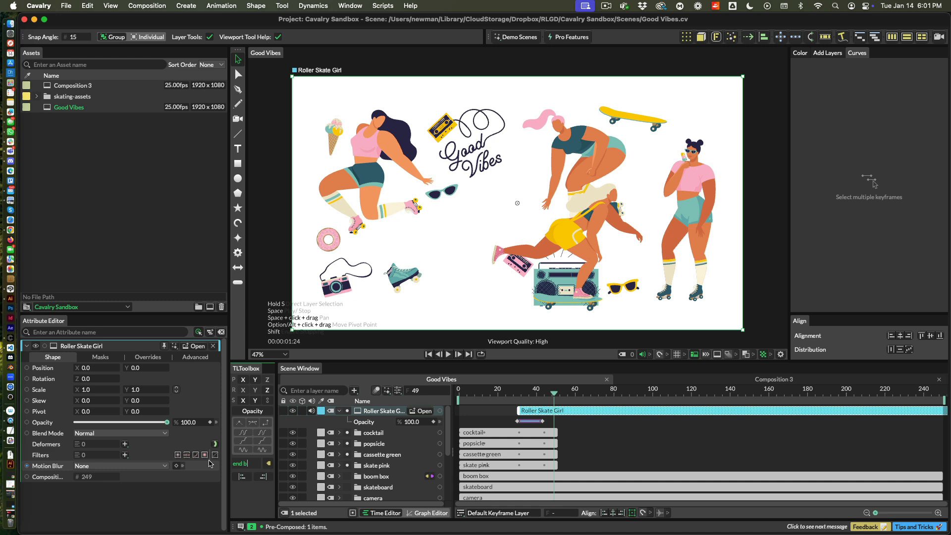
type("oombox")
left_click(269, 464)
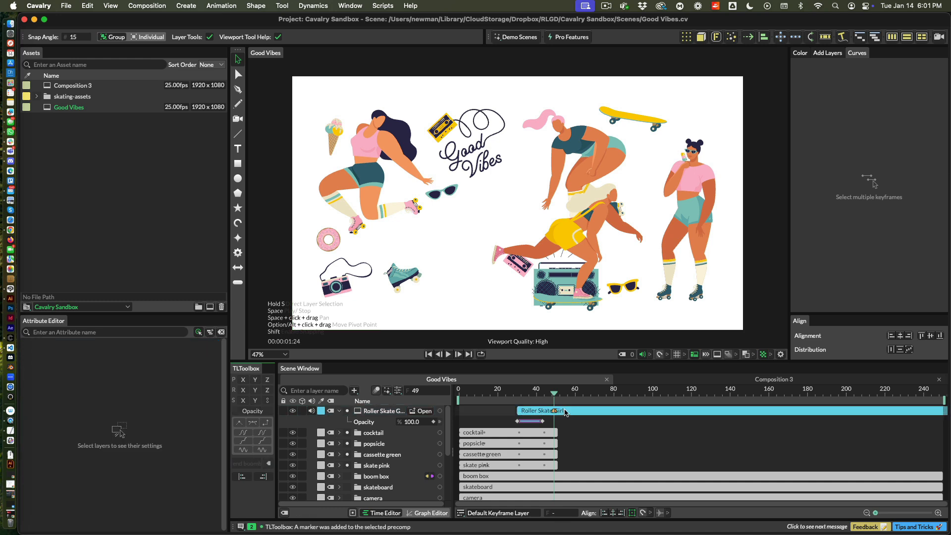
Open the Roller Skate Girl precomp to check its "end boombox" marker, and return to Good Vibes
left_click(421, 411)
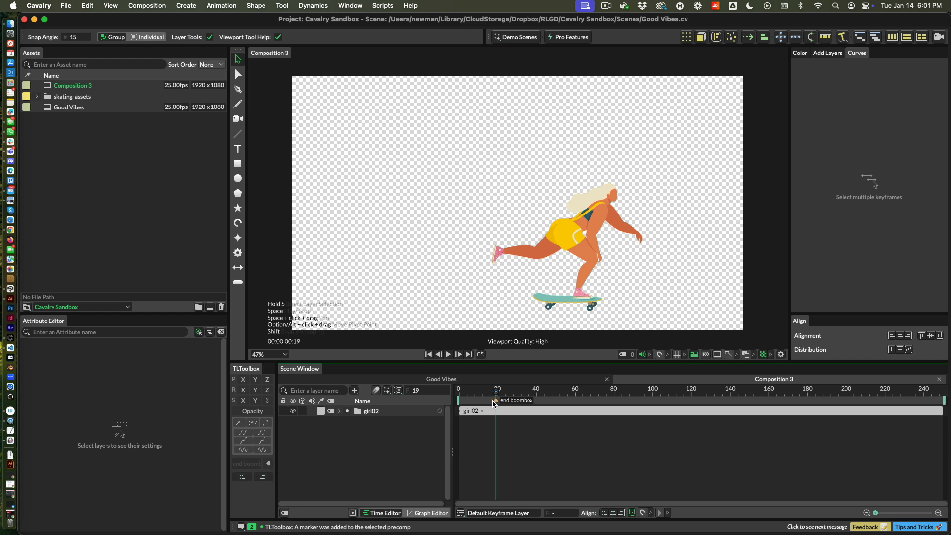
left_click(449, 380)
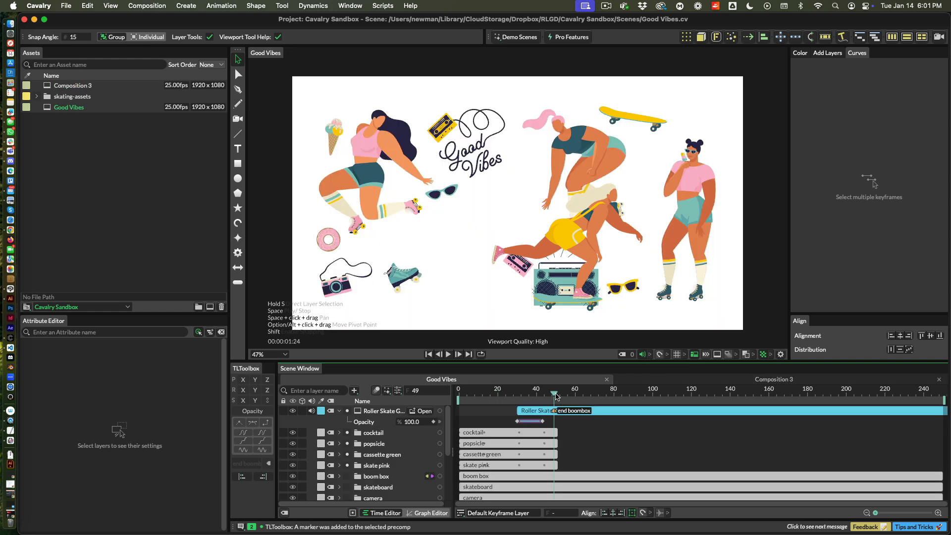
Add a TLToolbox marker named "skate" to the Roller Skate Girl precomp at frame 58
left_click_drag(556, 394, 575, 397)
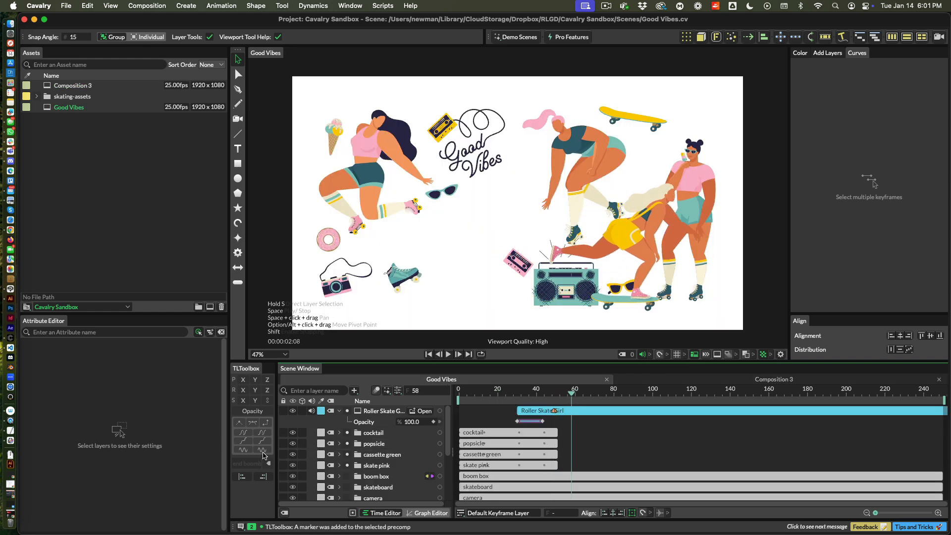
left_click(578, 410)
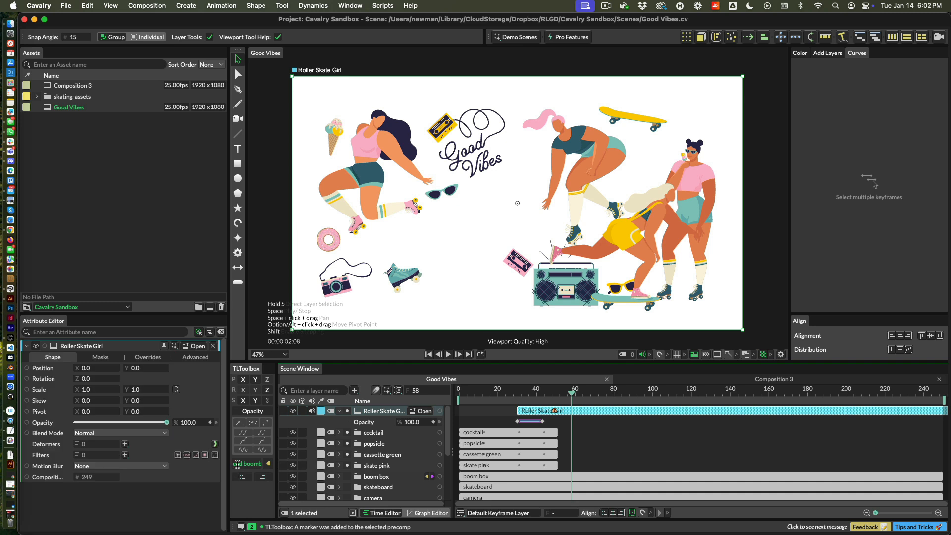
type("skate")
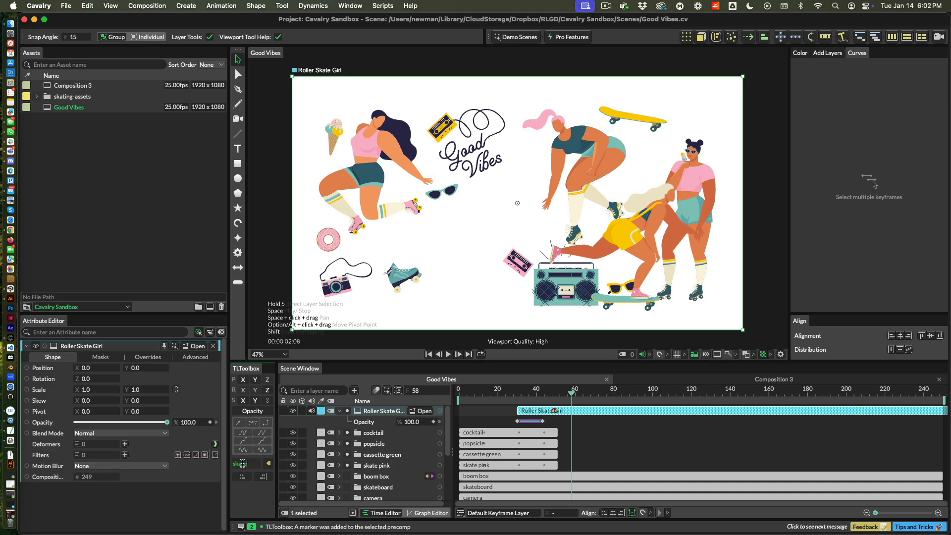
left_click(268, 464)
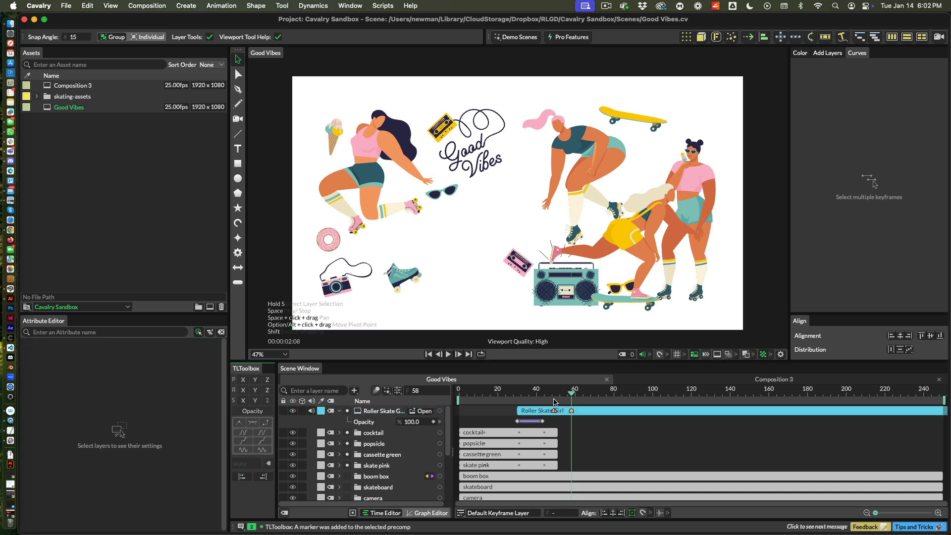
Add a TLToolbox marker named "skate2" to the Roller Skate Girl precomp at frame 63
left_click_drag(577, 393, 582, 392)
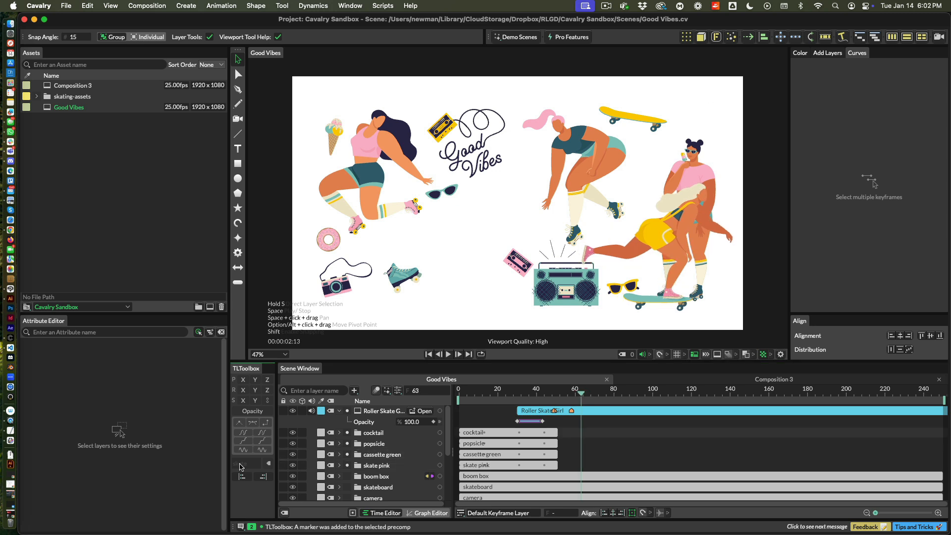
left_click(565, 411)
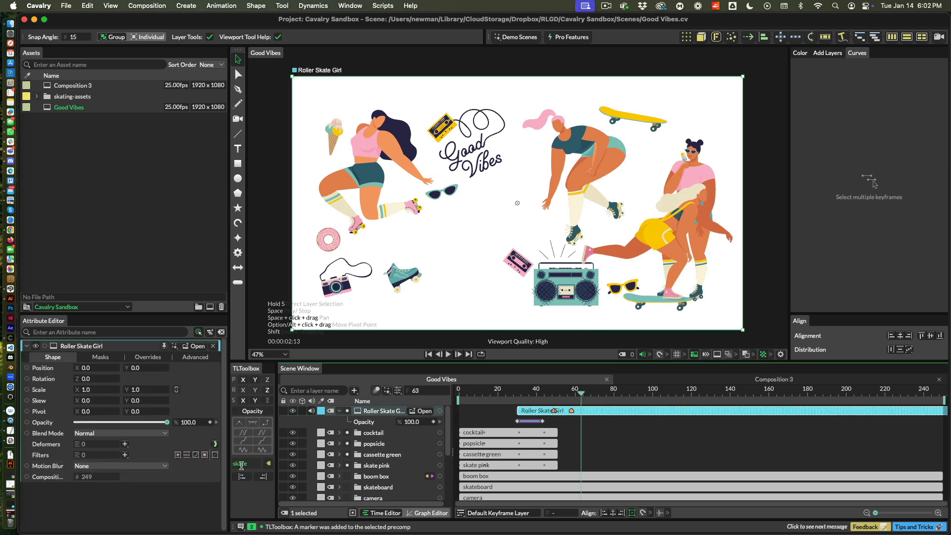
left_click(250, 465)
type("2")
left_click(268, 463)
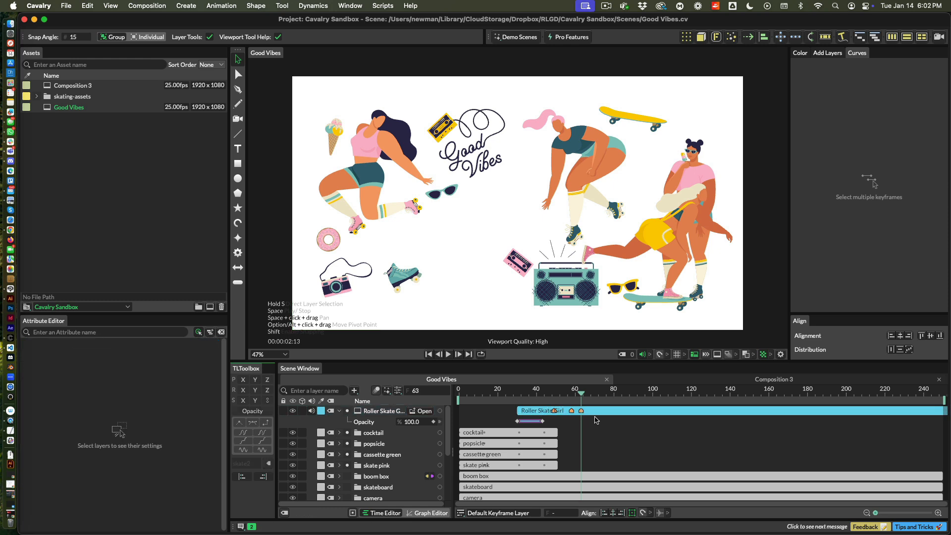
Open the Roller Skate Girl precomp, scrub back across its markers, and return to Good Vibes
double_click(546, 413)
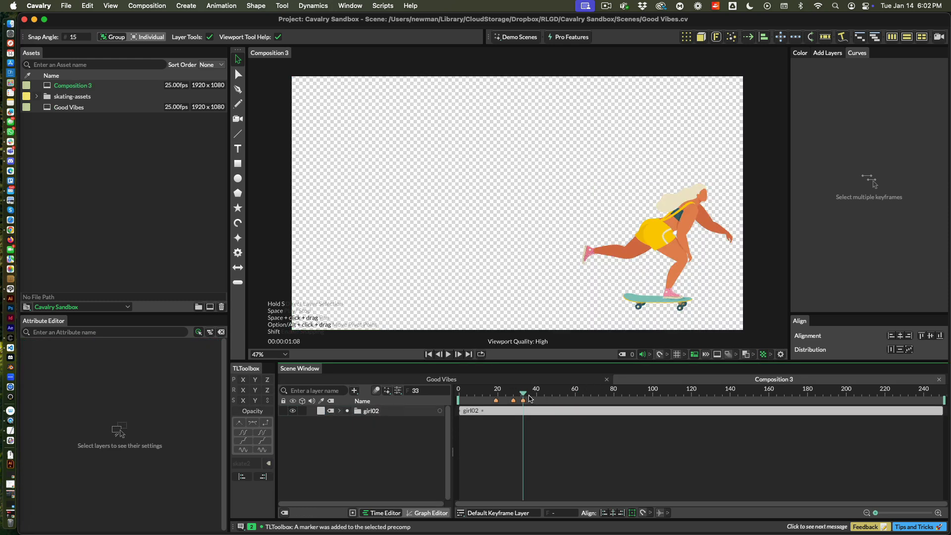
left_click_drag(525, 396, 499, 399)
left_click(494, 379)
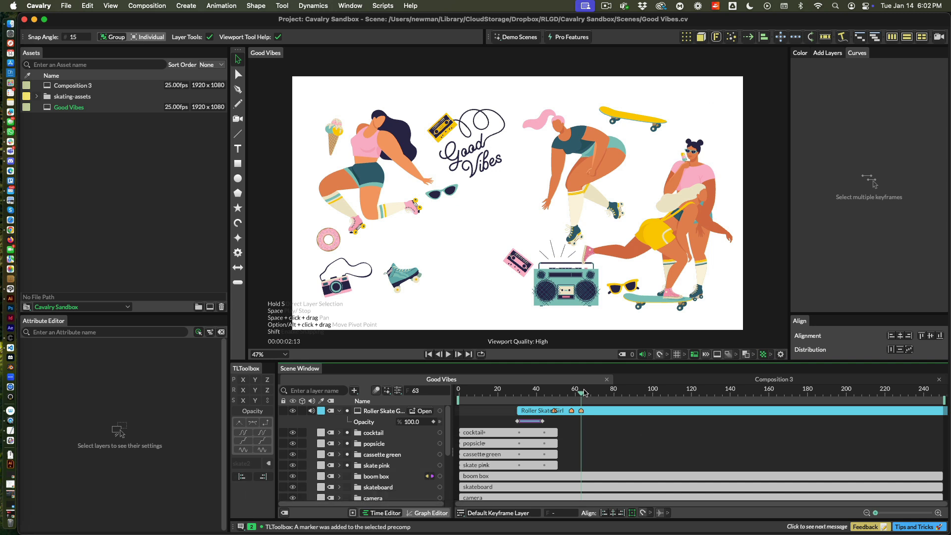
Move the Roller Skate Girl layer to the timeline's start and stagger the cocktail, popsicle, cassette green and skate pink layers between about frames 48 and 83
left_click_drag(581, 394, 449, 409)
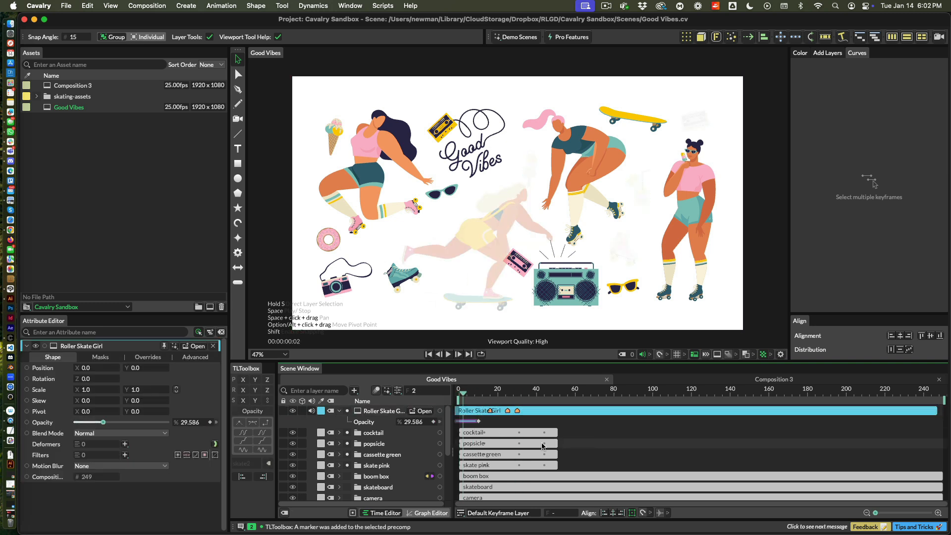
left_click(534, 433)
left_click(545, 465, "shift")
left_click_drag(534, 441, 687, 466)
left_click(684, 442)
left_click(751, 444)
Move the playhead into the staggered layers and start playback of the Good Vibes scene
left_click(550, 392)
key("space")
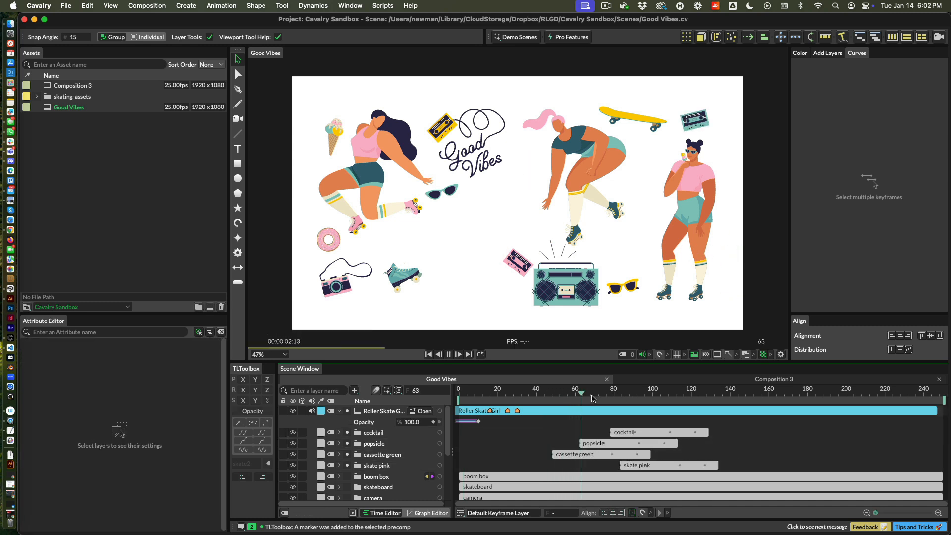
Stop playback, move the playhead to frame 19, and select the staggered cocktail, popsicle, cassette green and skate pink layers
key("space")
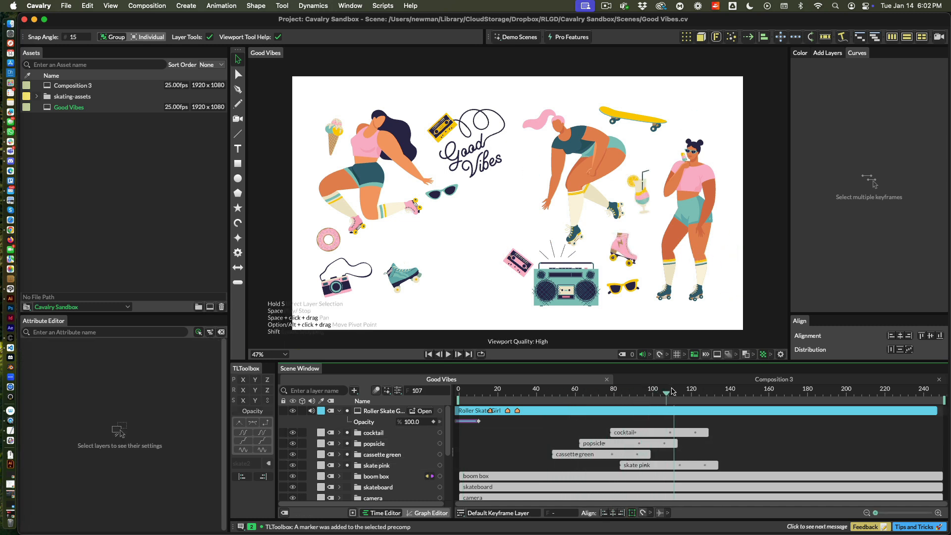
left_click(498, 395)
left_click_drag(499, 396, 496, 396)
left_click(626, 434)
left_click(645, 465, "shift")
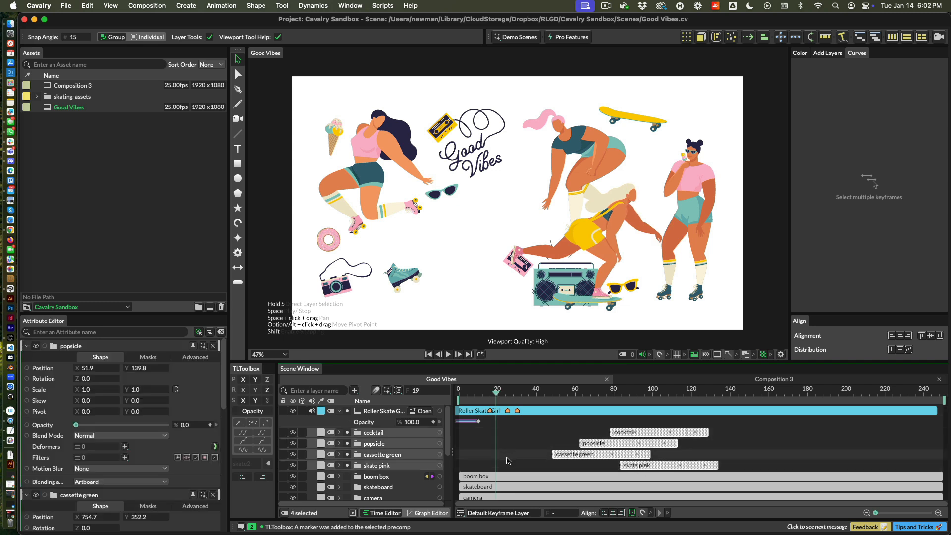
Try moving each of the four selected layers' starts to the playhead at frame 19, and undo the move
key("[")
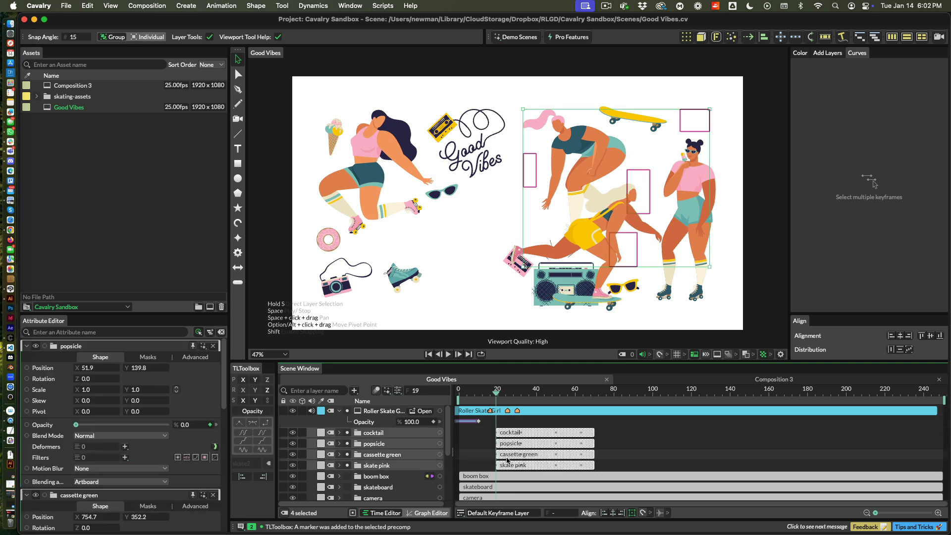
key("super+z")
key("super+z")
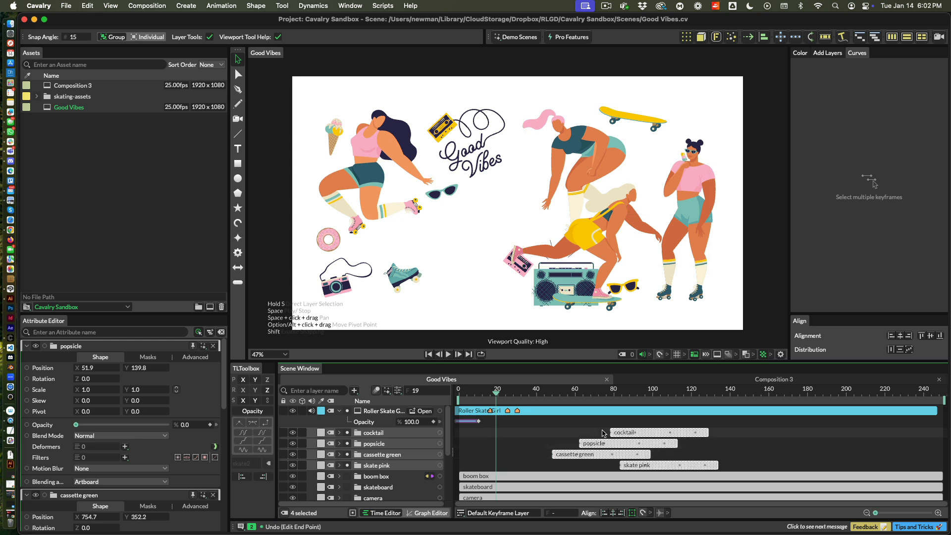
Shift the four staggered layers together to begin at about frame 127, and use TLToolbox to align the group's start to frame 19
left_click_drag(603, 434, 604, 461)
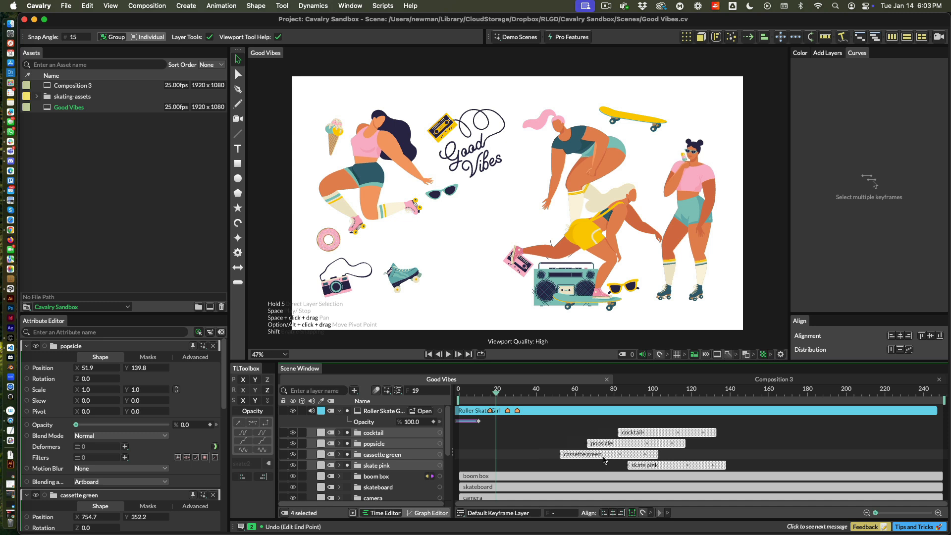
left_click_drag(633, 451, 778, 450)
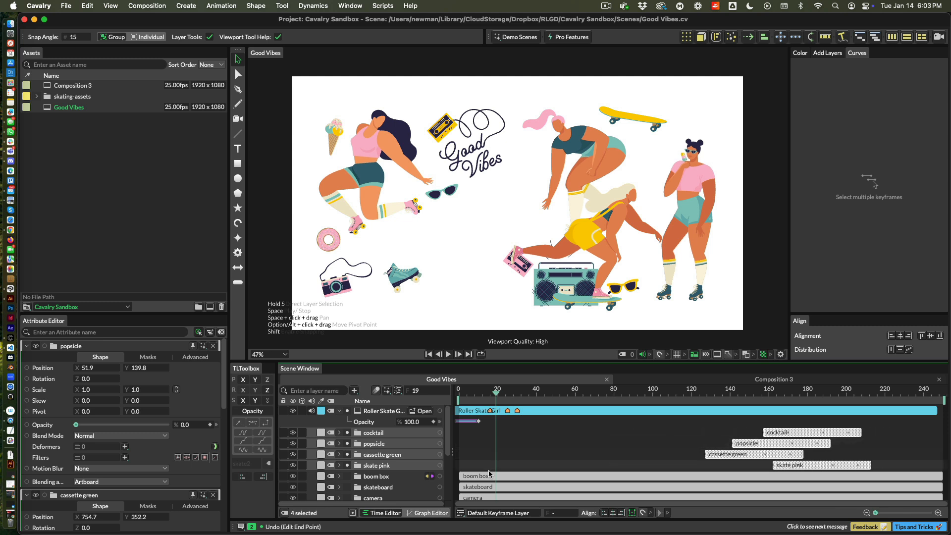
left_click(244, 478)
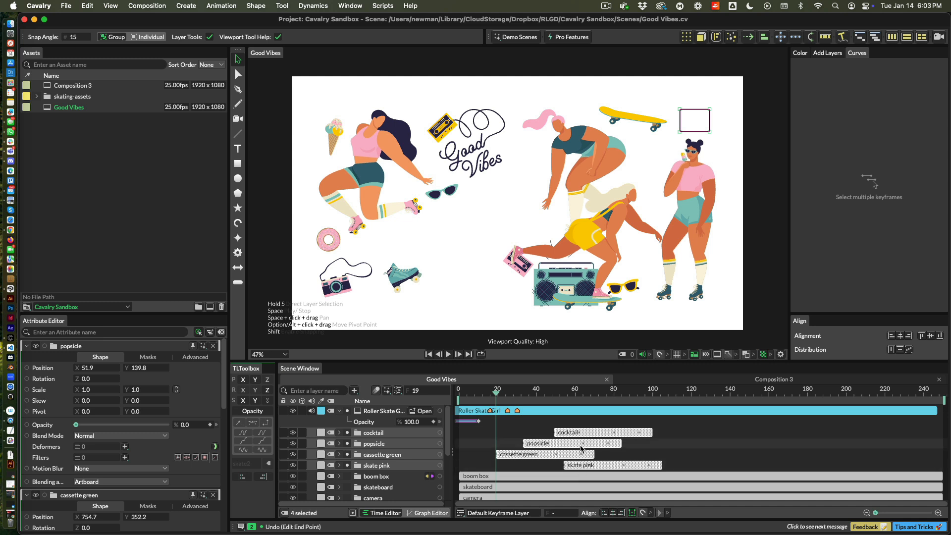
Move the playhead to frame 202 and use TLToolbox to align the end of the staggered layer group to it
left_click(850, 392)
left_click(263, 476)
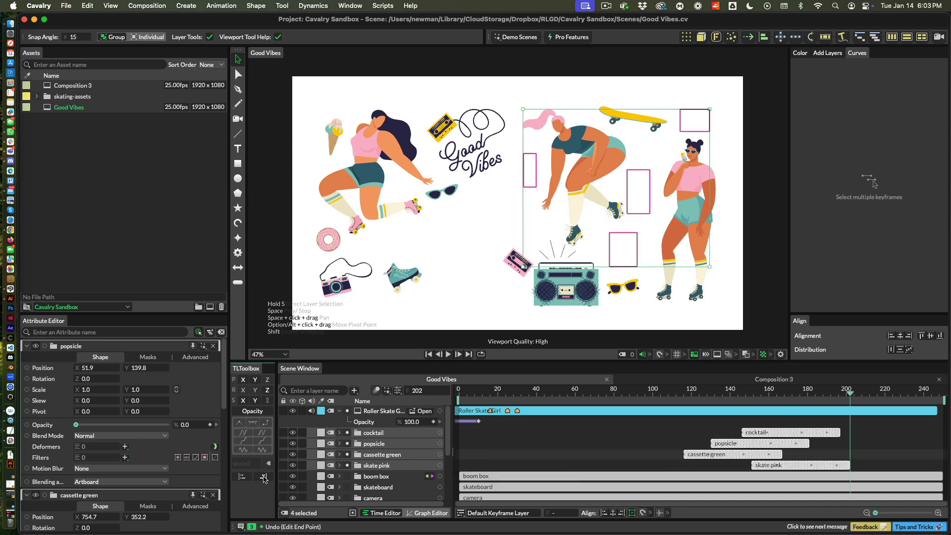